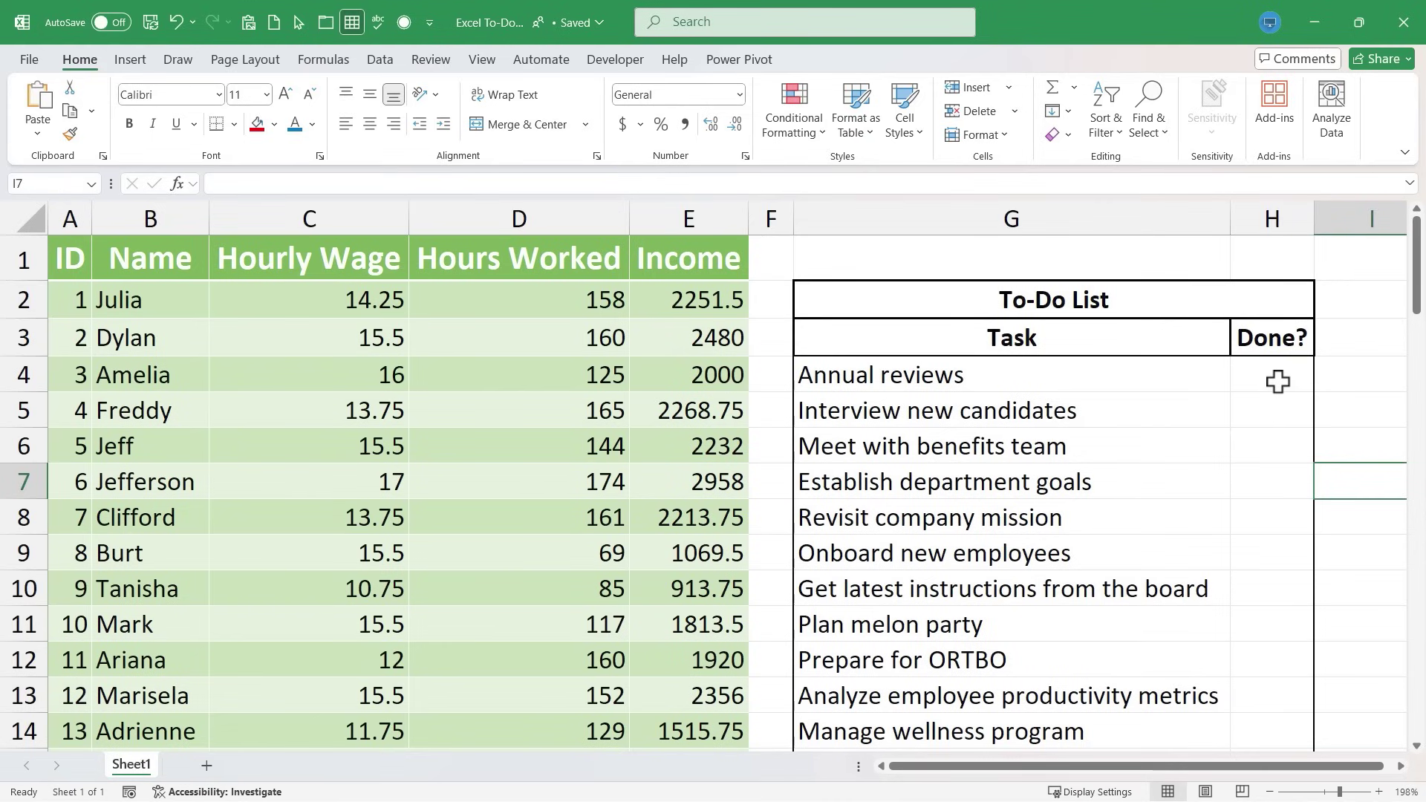
- Insert checkboxes into the selected Done? cells, then undo them
left_click_drag(1277, 381, 1305, 712)
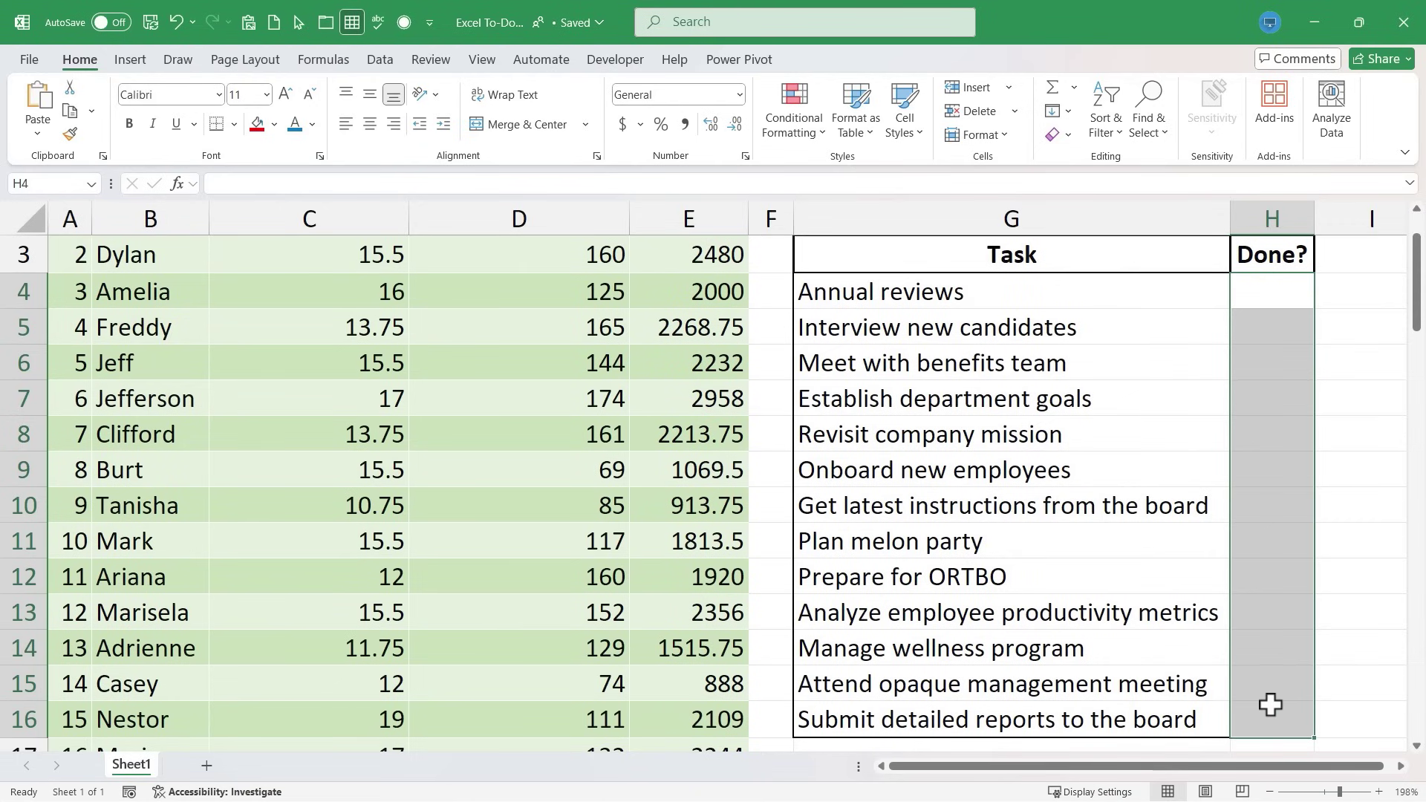
left_click(119, 61)
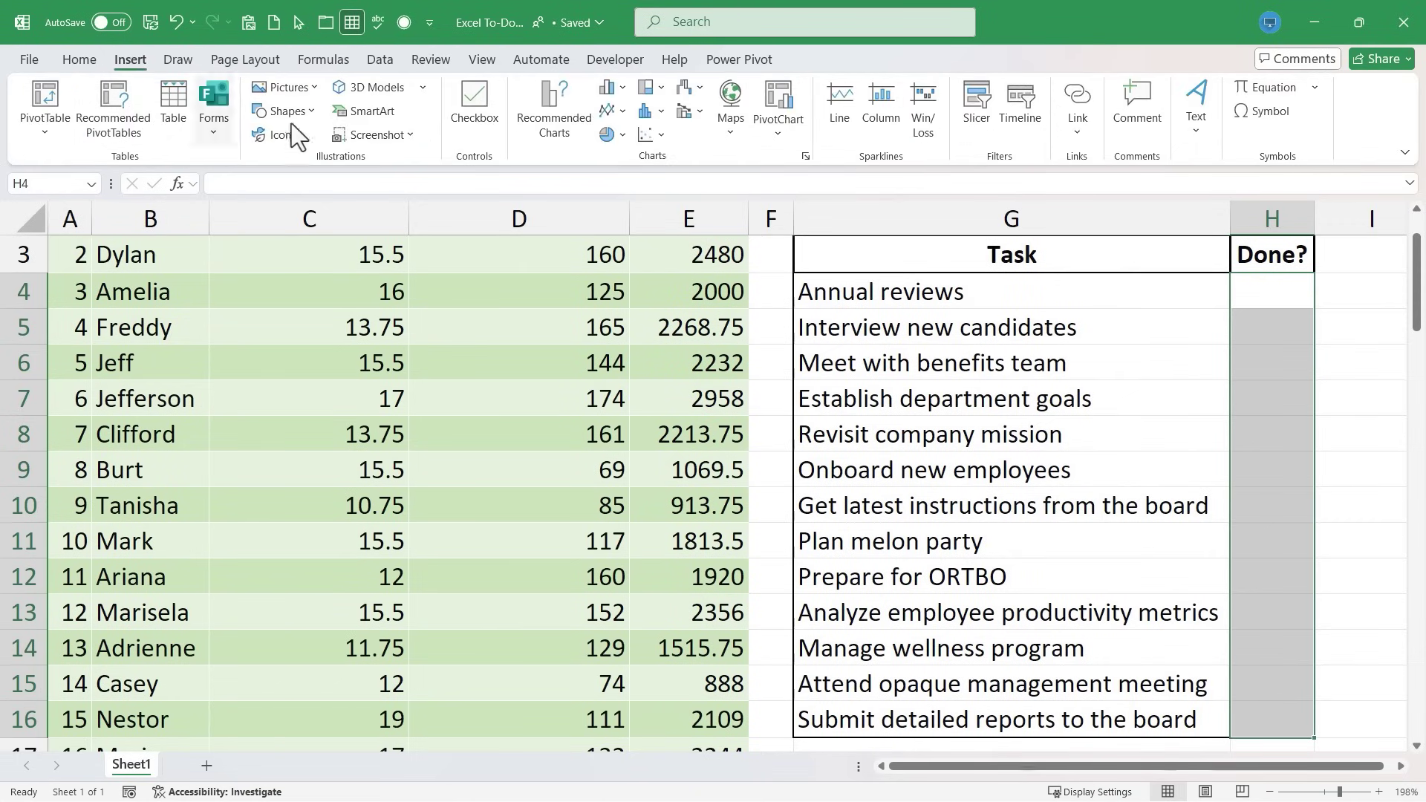
left_click(482, 101)
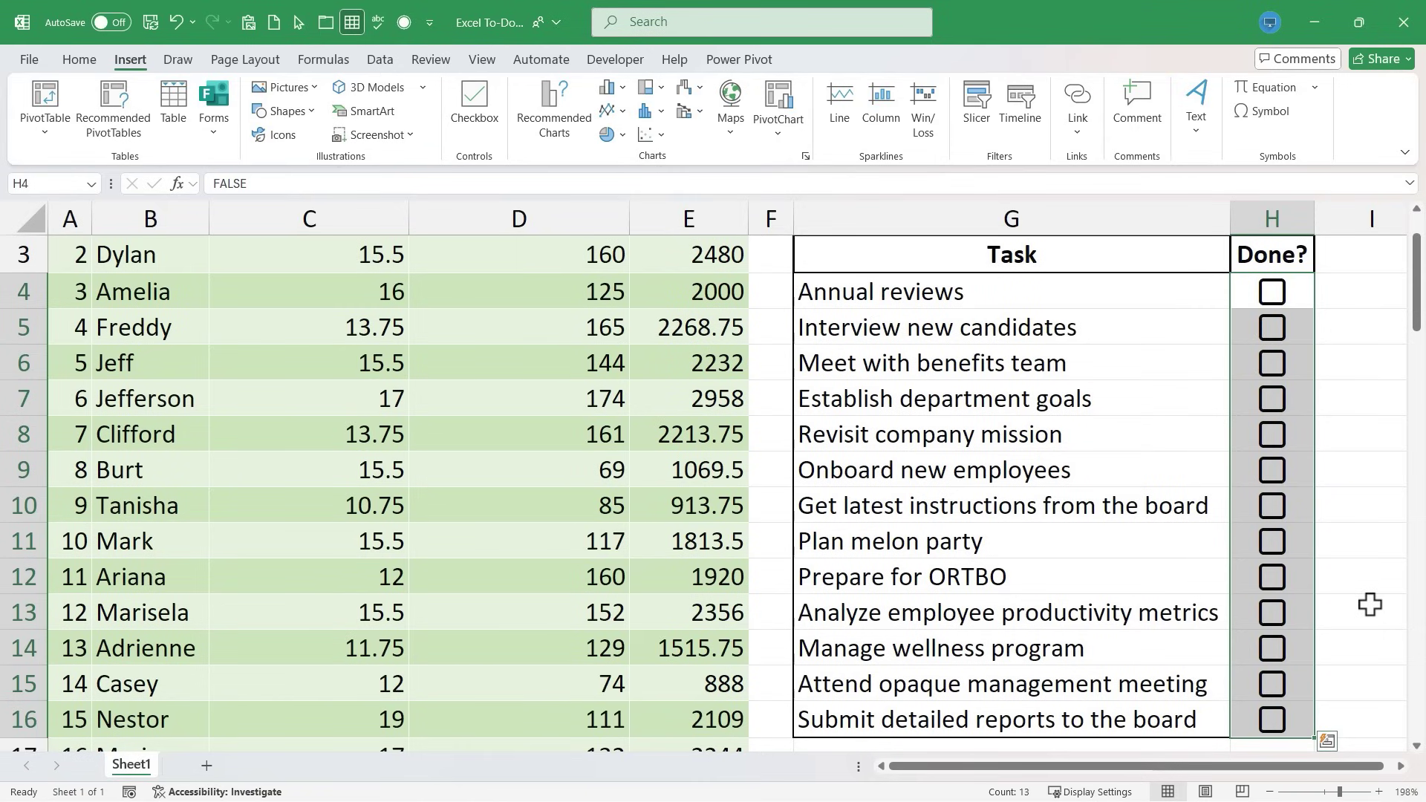
key("ctrl+z")
scroll(1370, 604, "down", 1)
- Add a checkbox to H4 and fill it down the Done? column using Flash Fill
left_click(1272, 268)
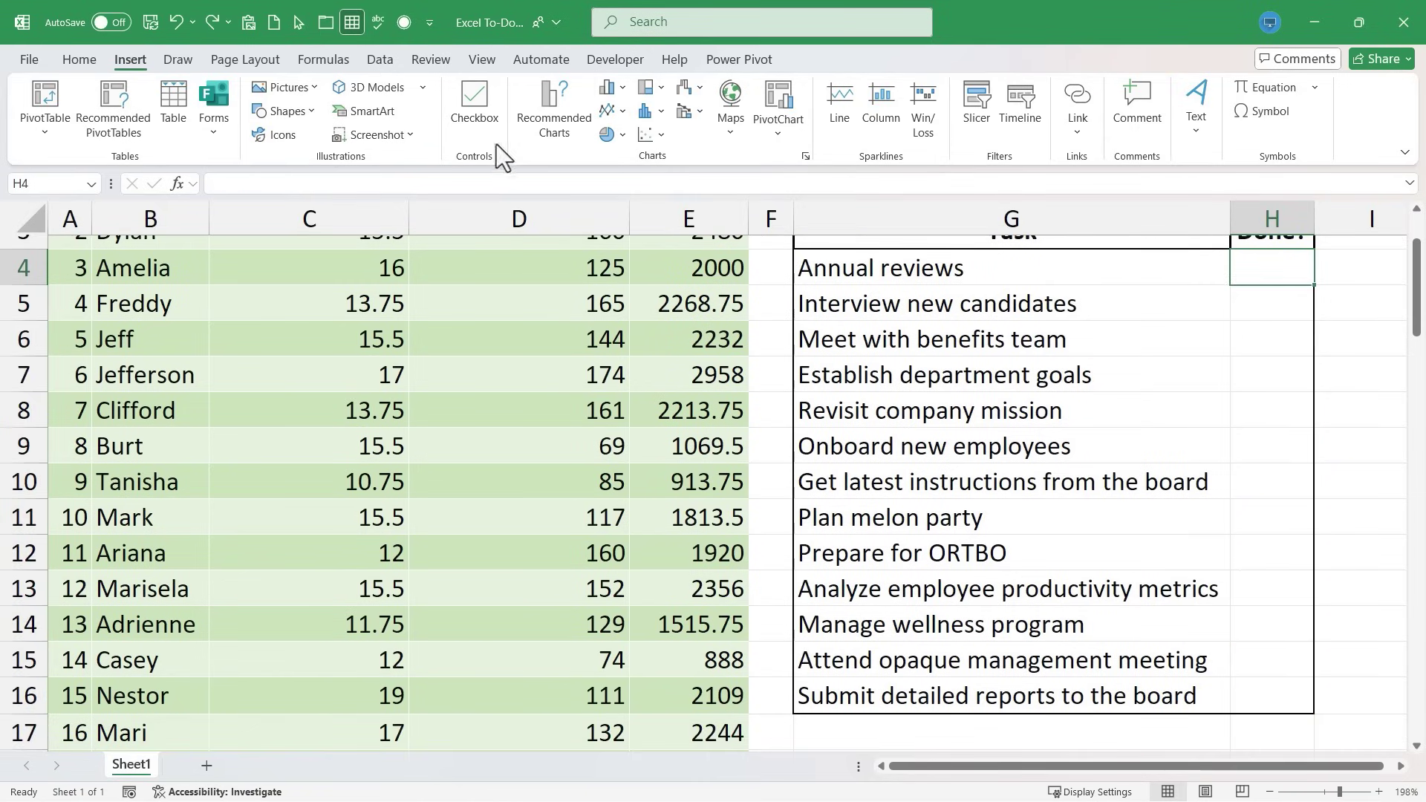
left_click(475, 109)
scroll(1271, 375, "up", 1)
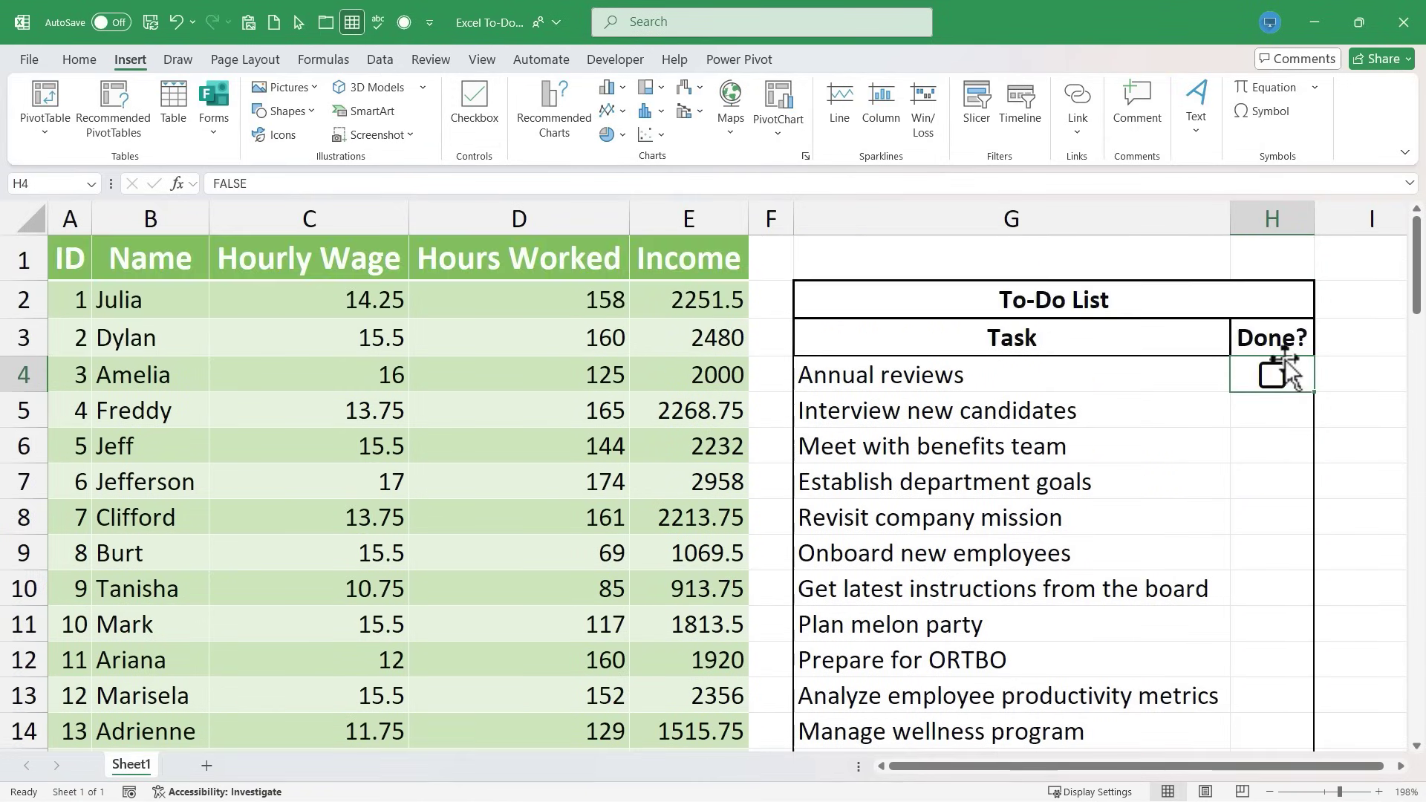
double_click(1315, 395)
scroll(1292, 297, "down", 2)
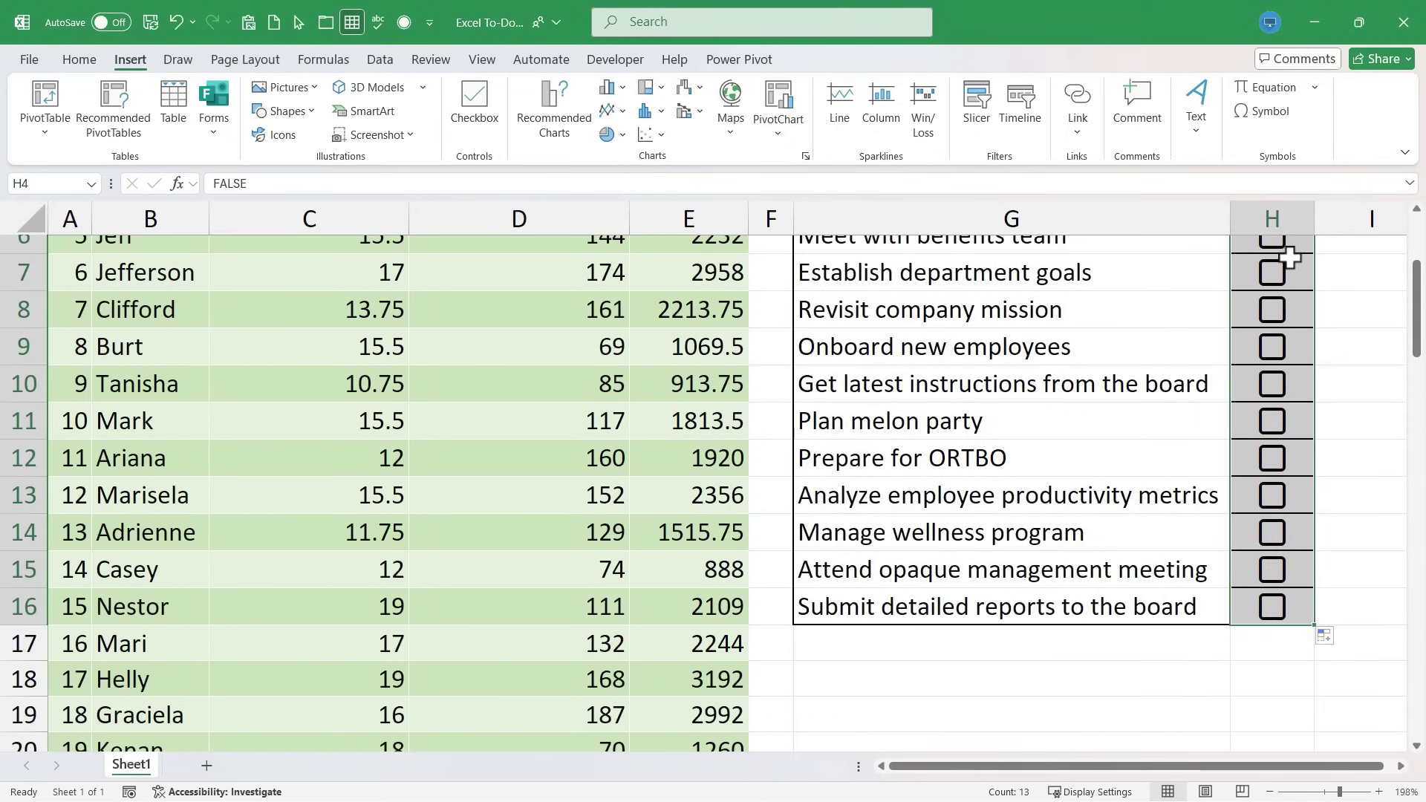
left_click(1329, 638)
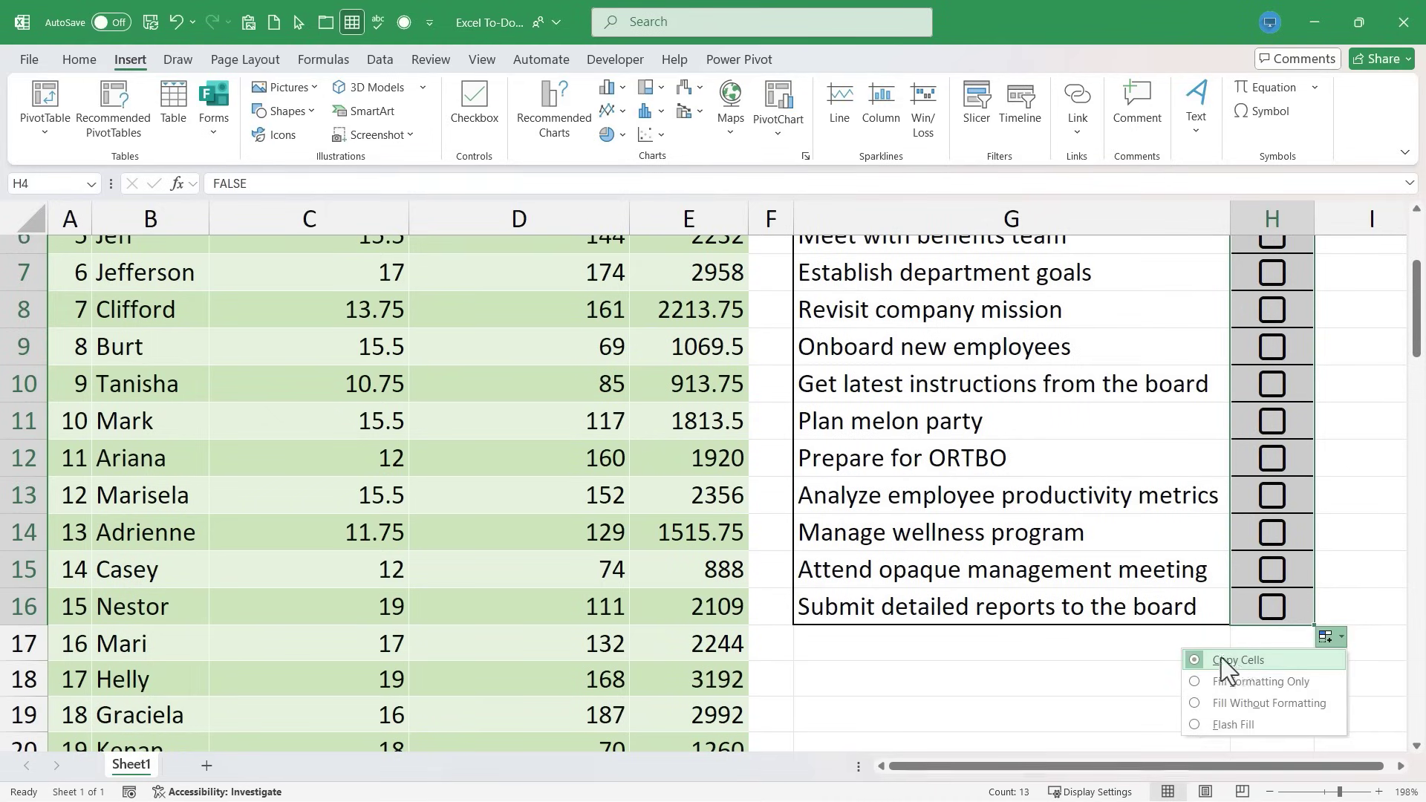
left_click(1197, 728)
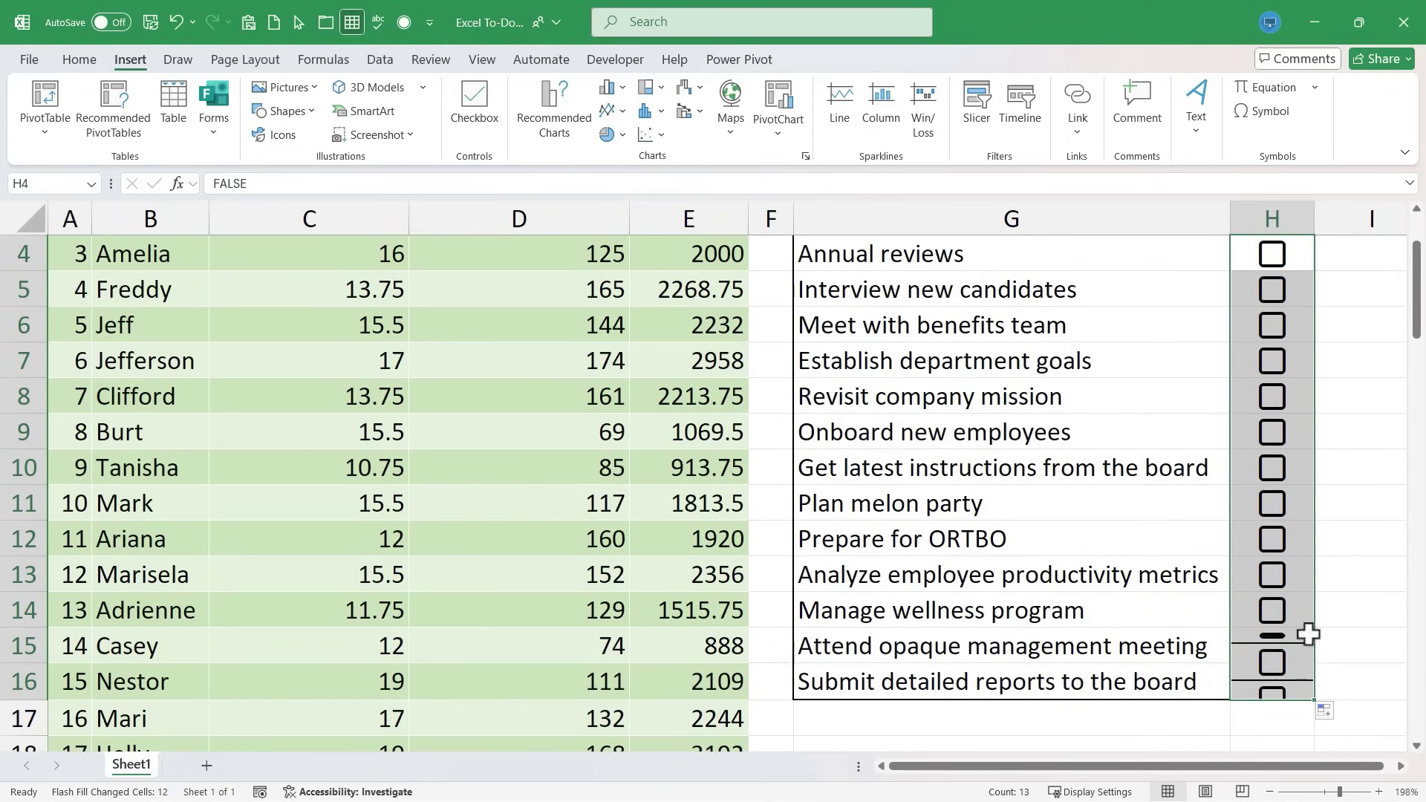
left_click(1379, 496)
scroll(1312, 481, "up", 1)
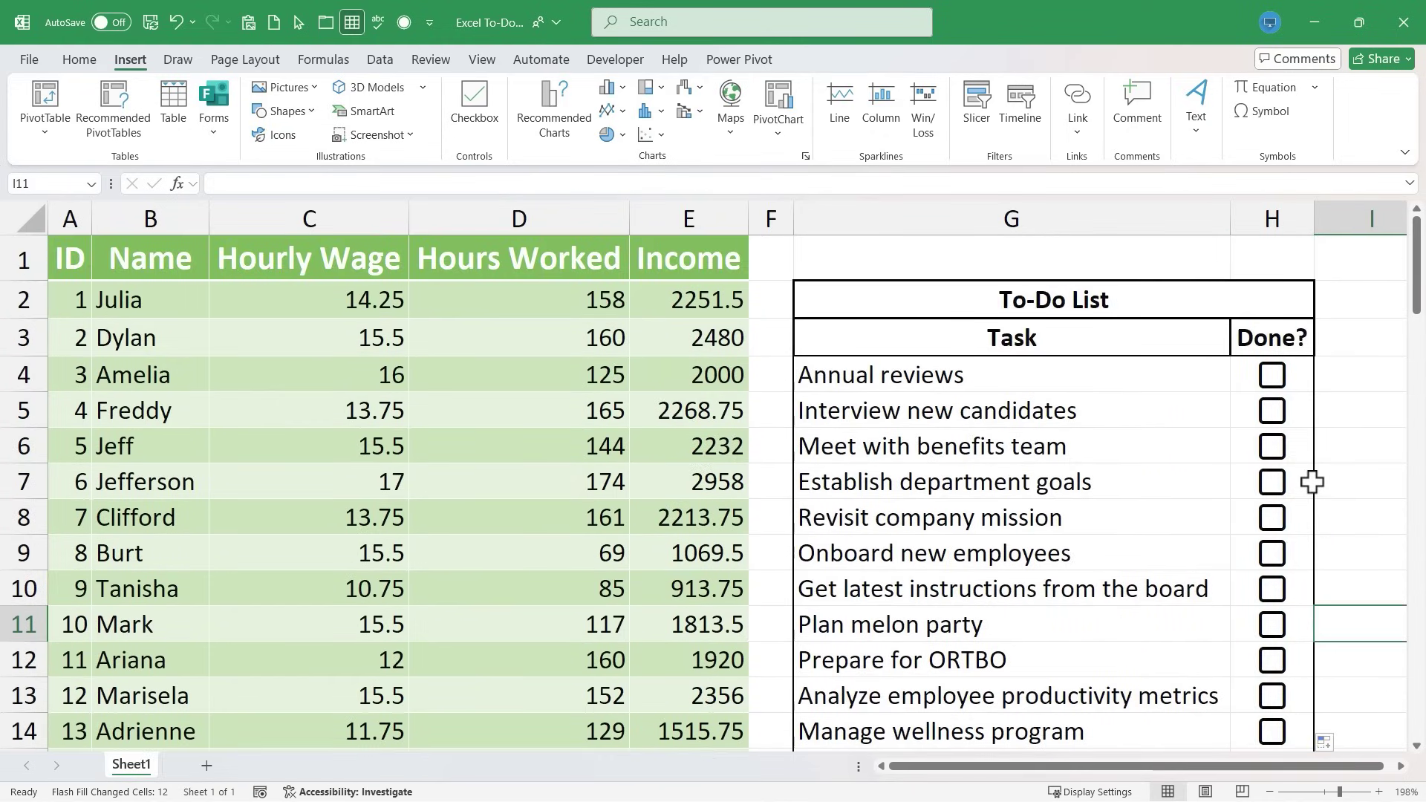
scroll(1310, 465, "down", 1)
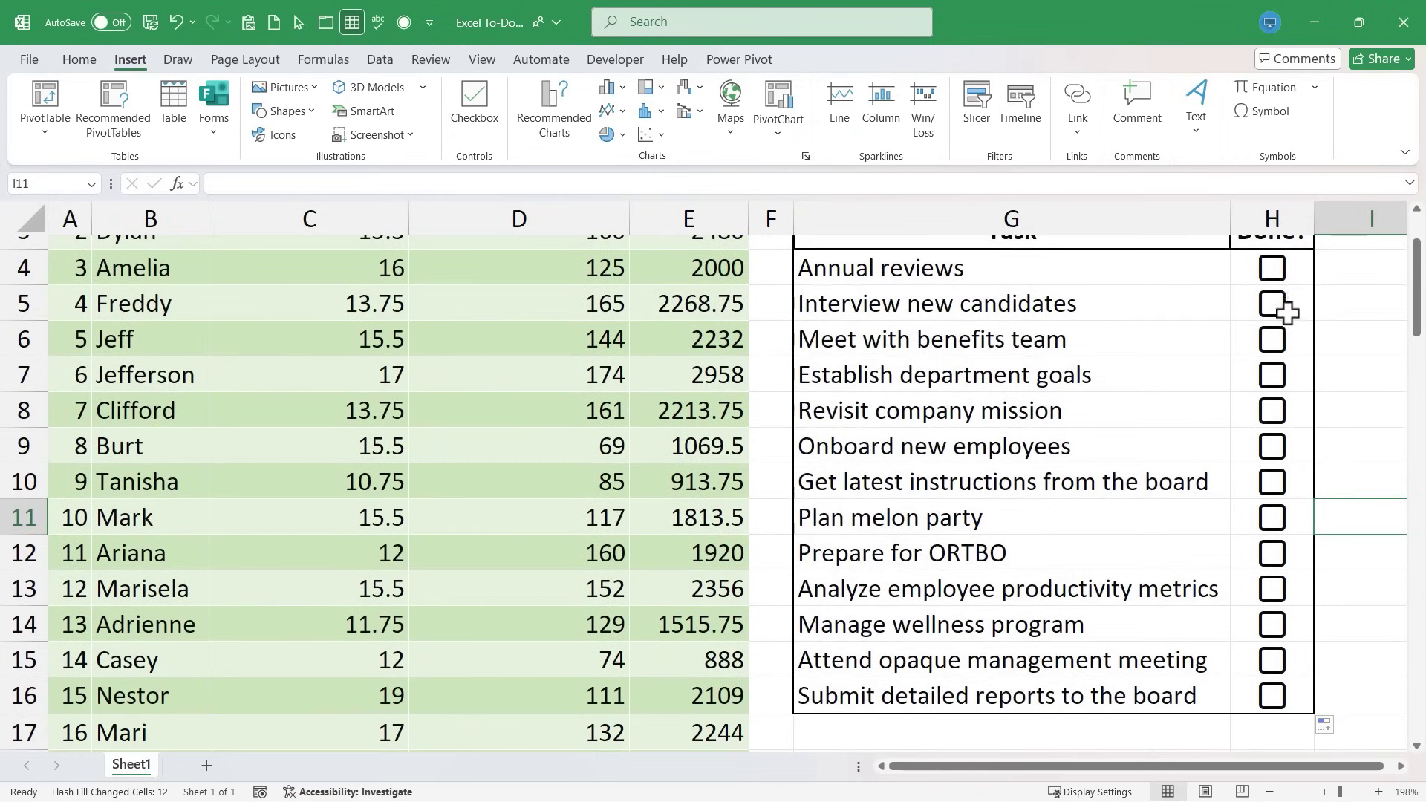
scroll(1279, 316, "up", 1)
left_click(1273, 411)
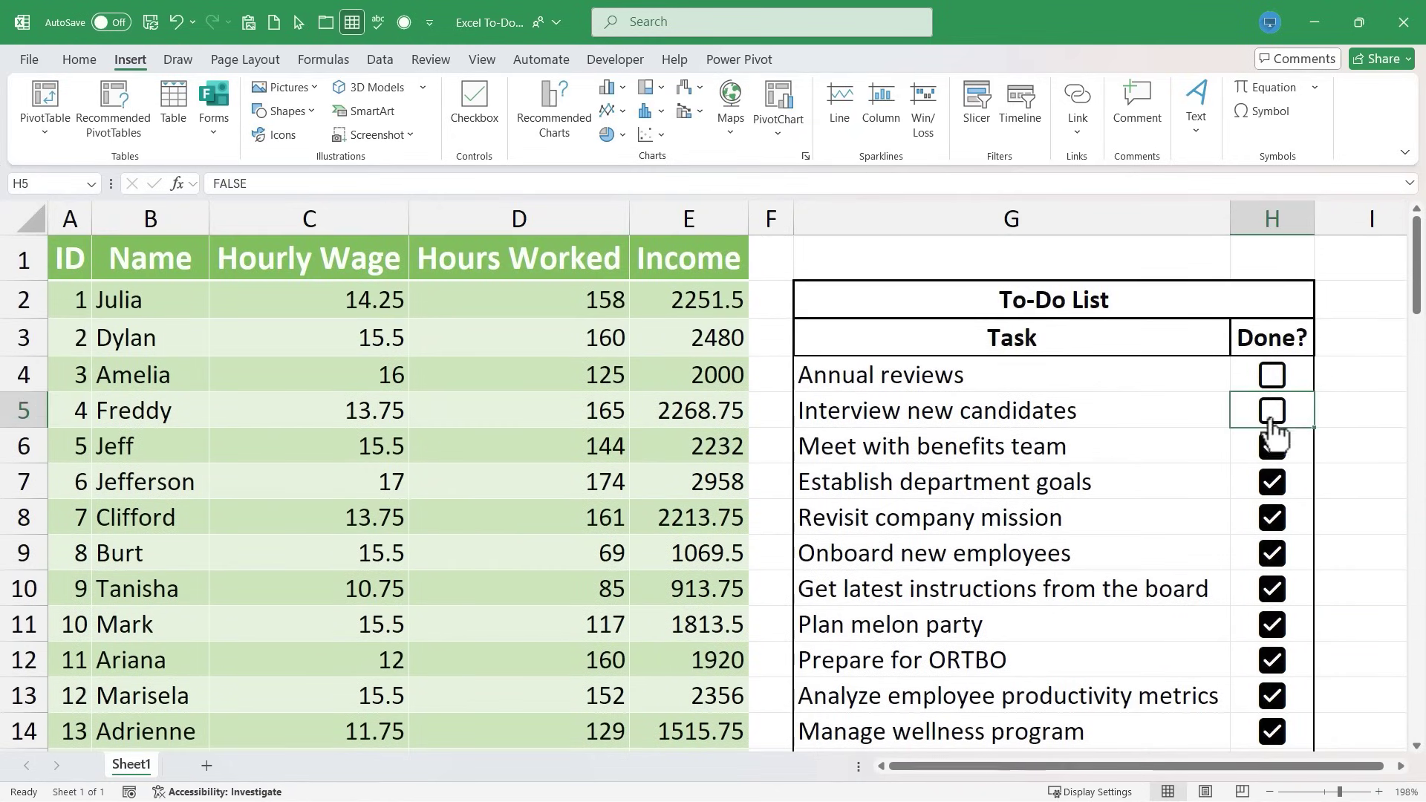
left_click(1274, 446)
left_click(1275, 446)
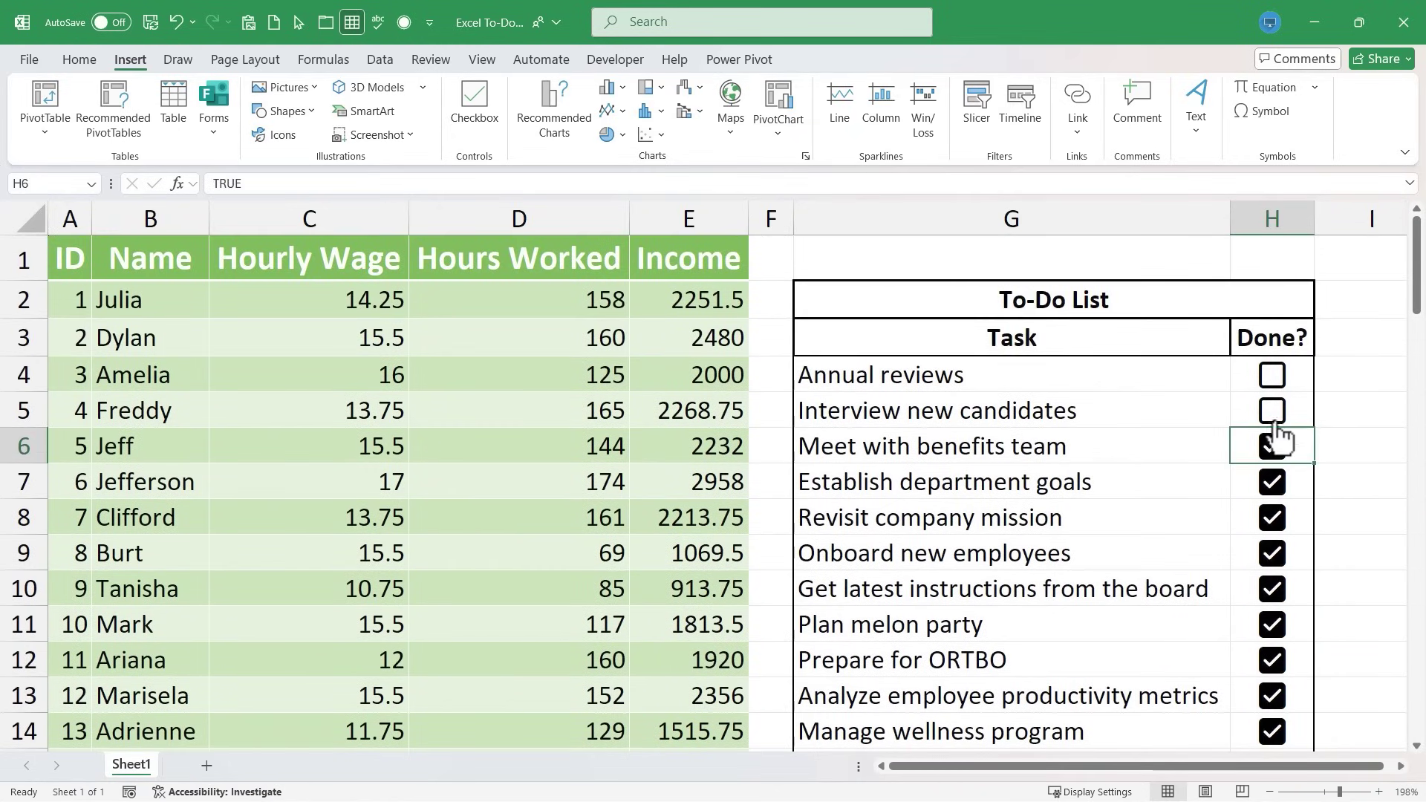
left_click(1279, 549)
left_click(1273, 519)
left_click_drag(1300, 375, 1286, 684)
key("space")
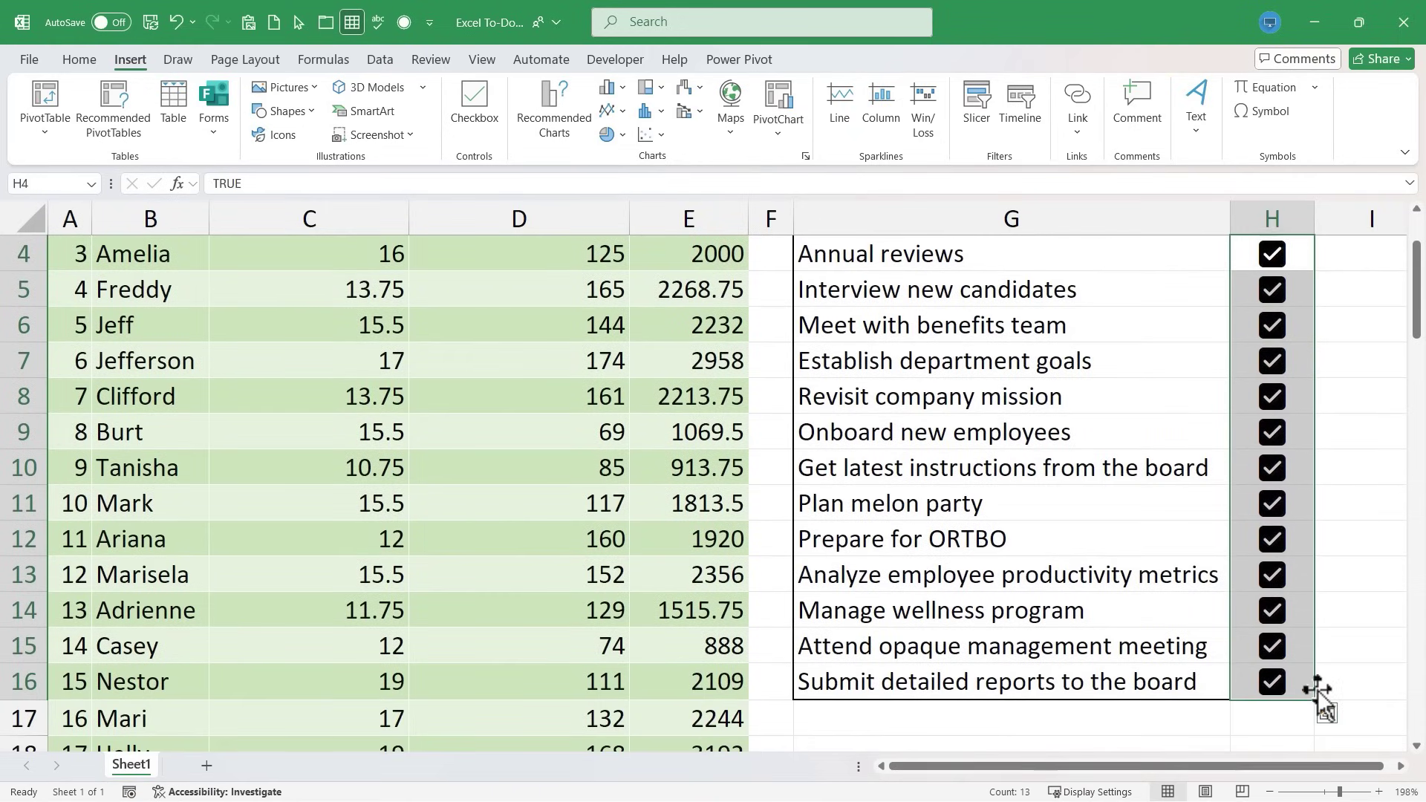
scroll(1338, 624, "up", 1)
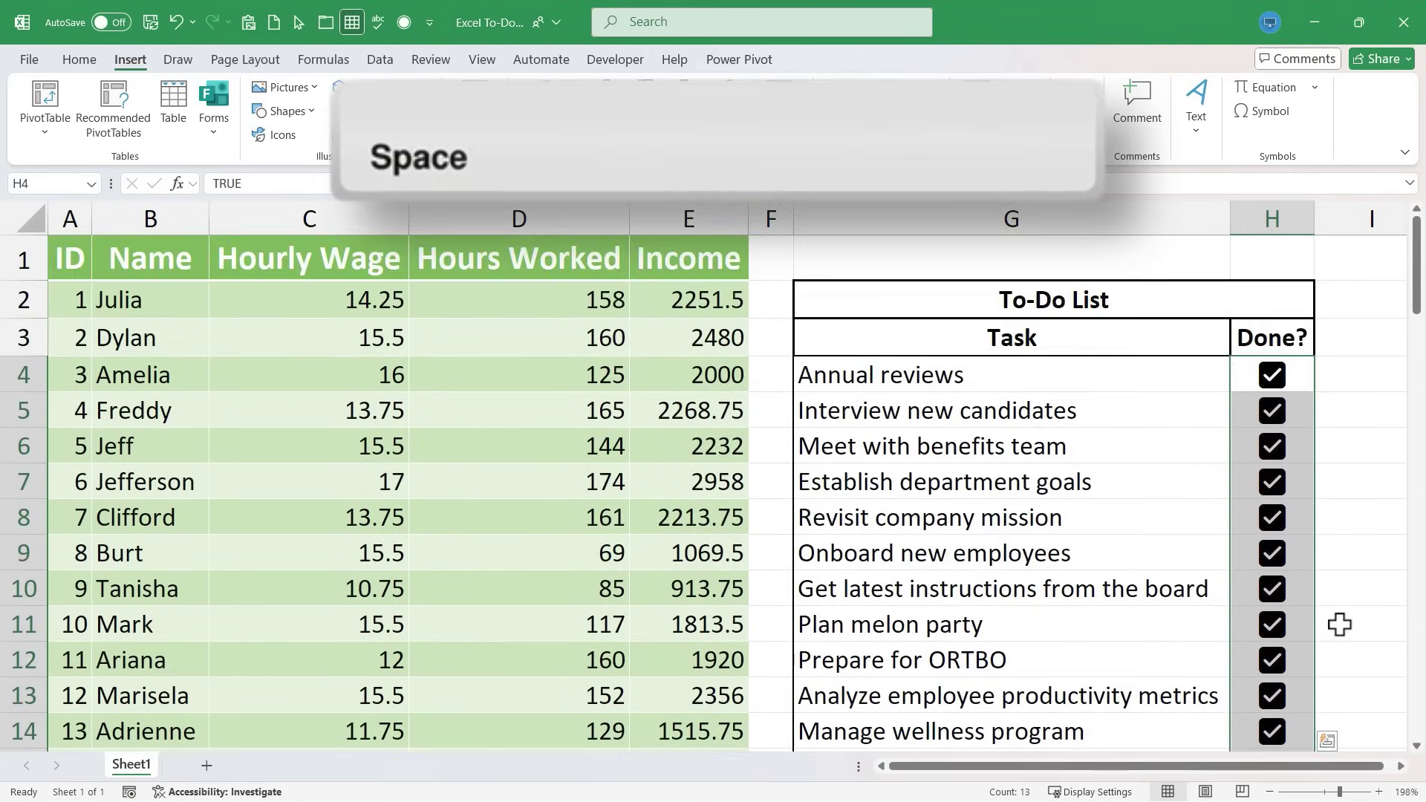
scroll(1339, 625, "down", 1)
key("space")
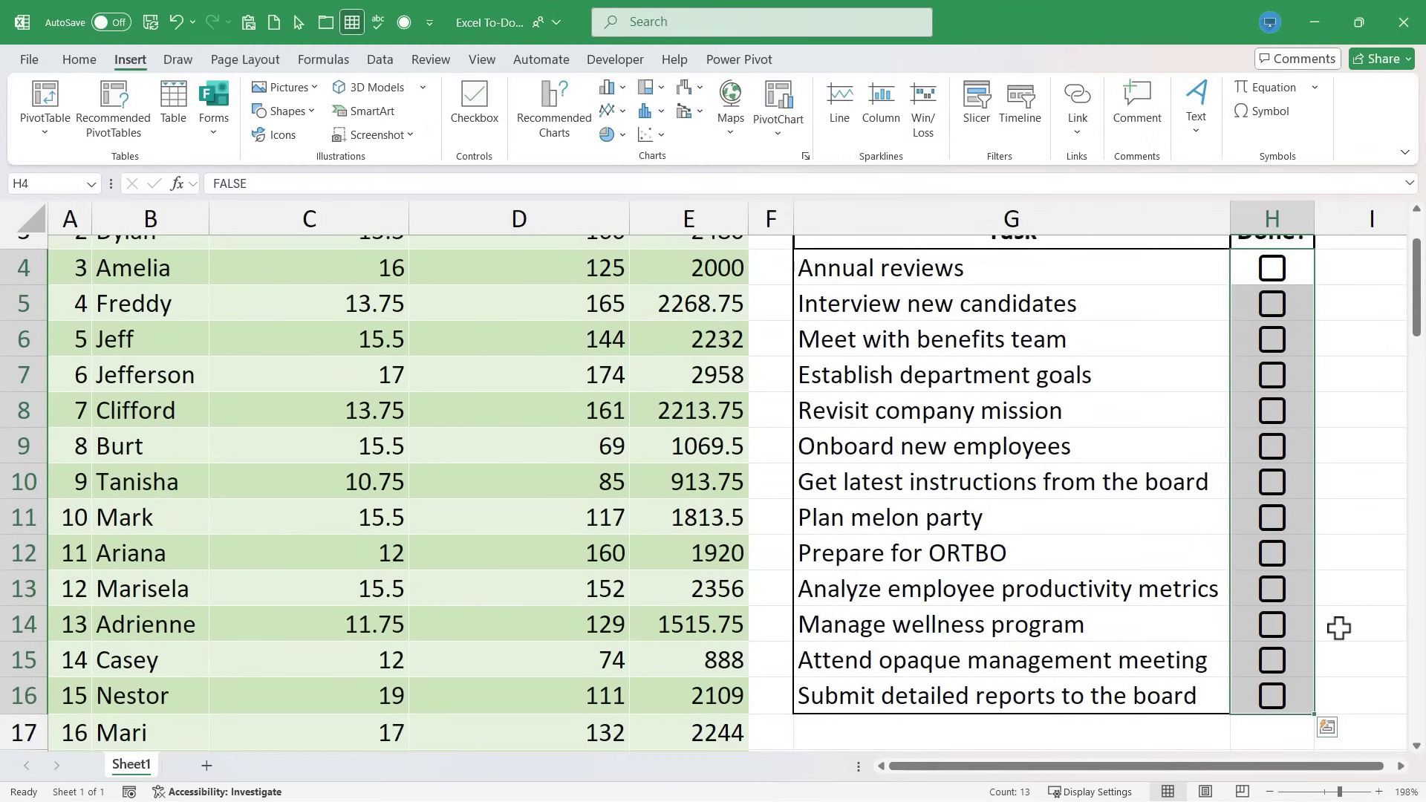
left_click(1366, 544)
left_click(1273, 351)
left_click(1275, 343)
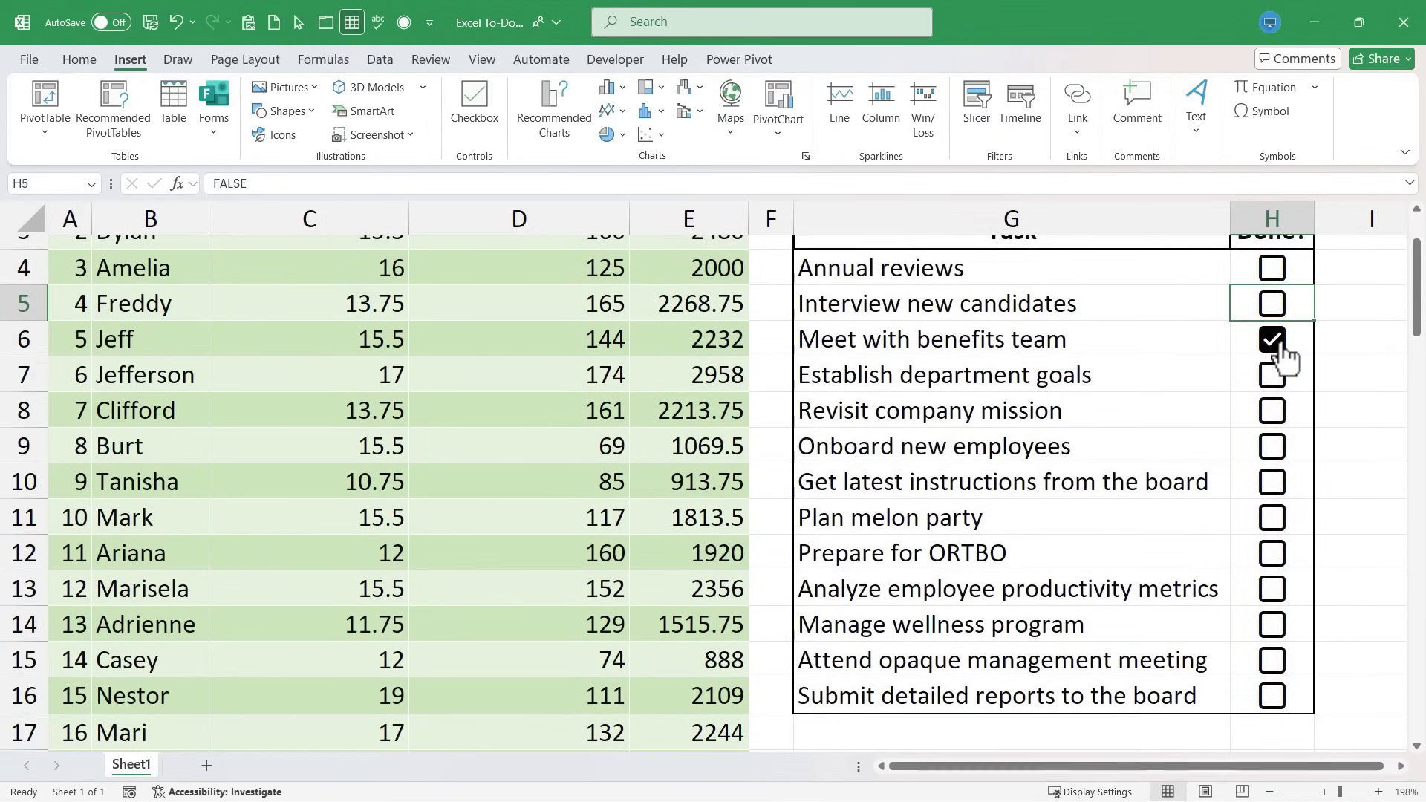
left_click(1274, 343)
scroll(1270, 386, "up", 1)
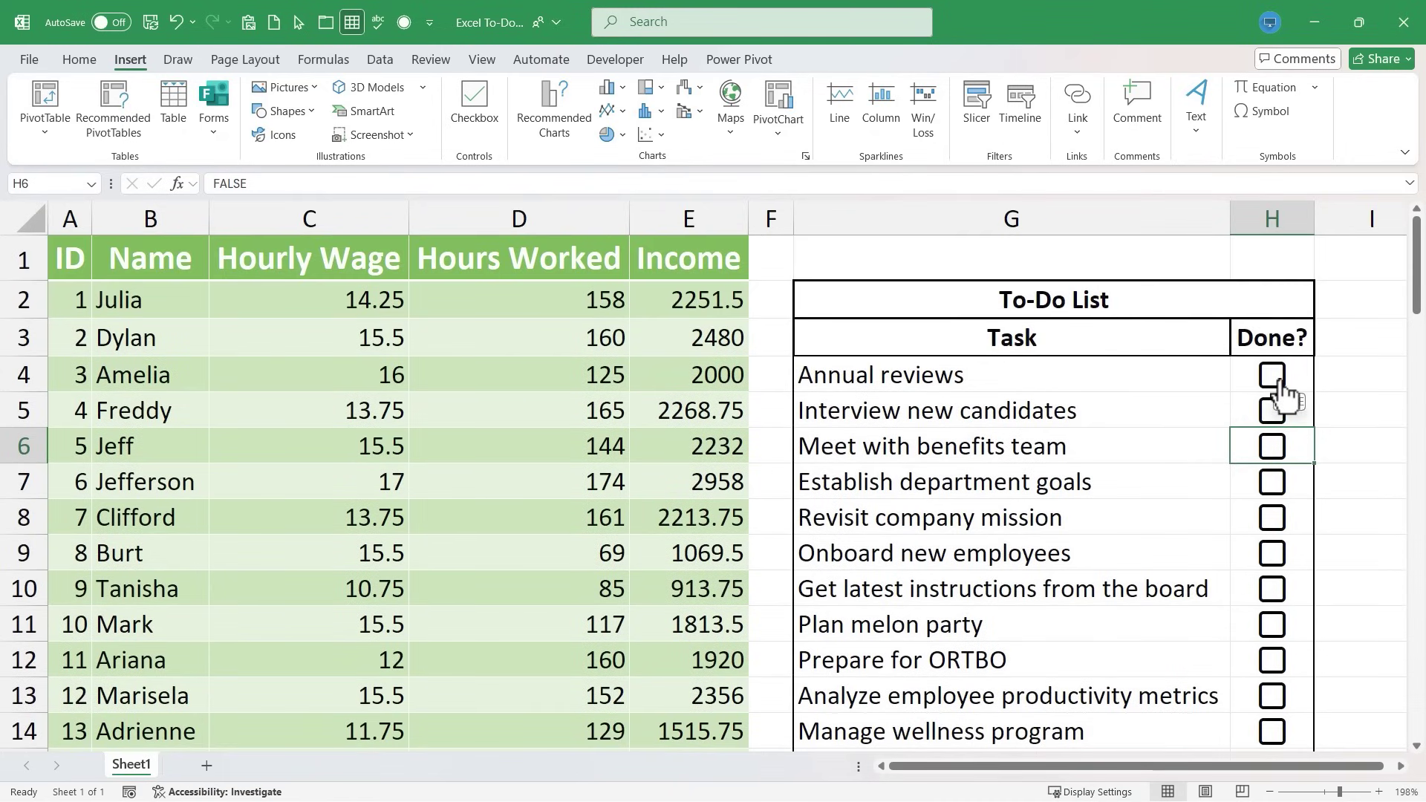
- Select Done? cells H4:H16 and open the Home tab's Conditional Formatting menu
left_click_drag(1277, 374, 1270, 677)
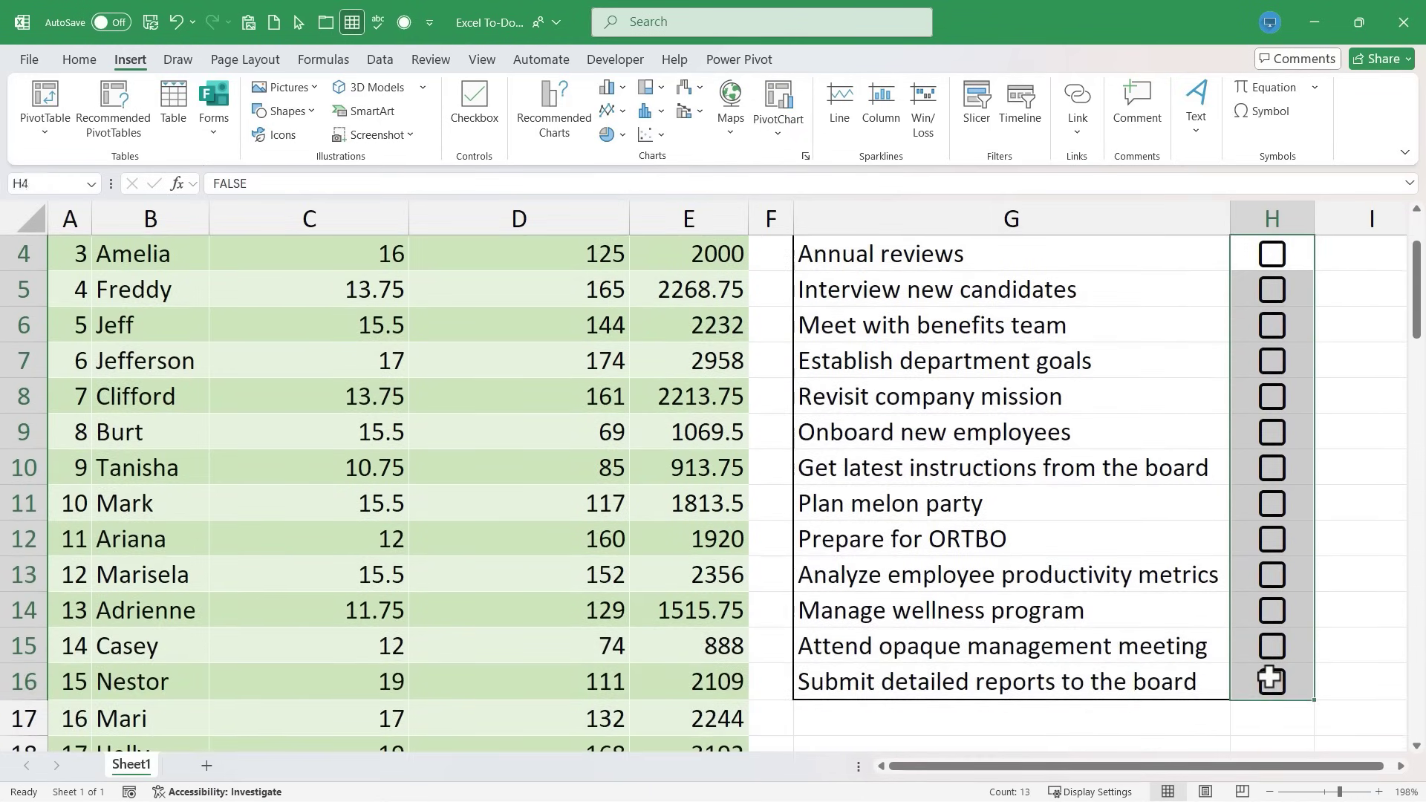
scroll(1271, 638, "up", 1)
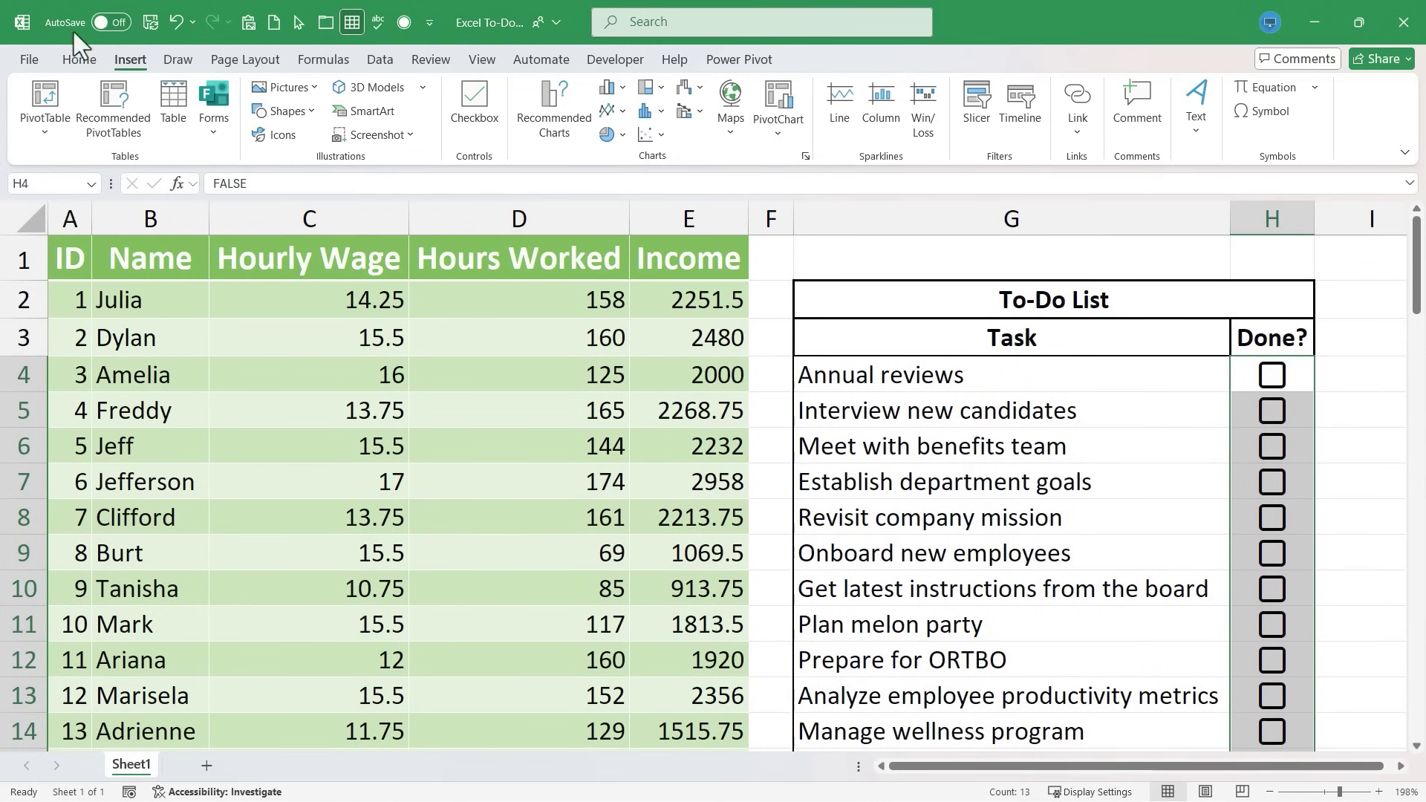
left_click(78, 60)
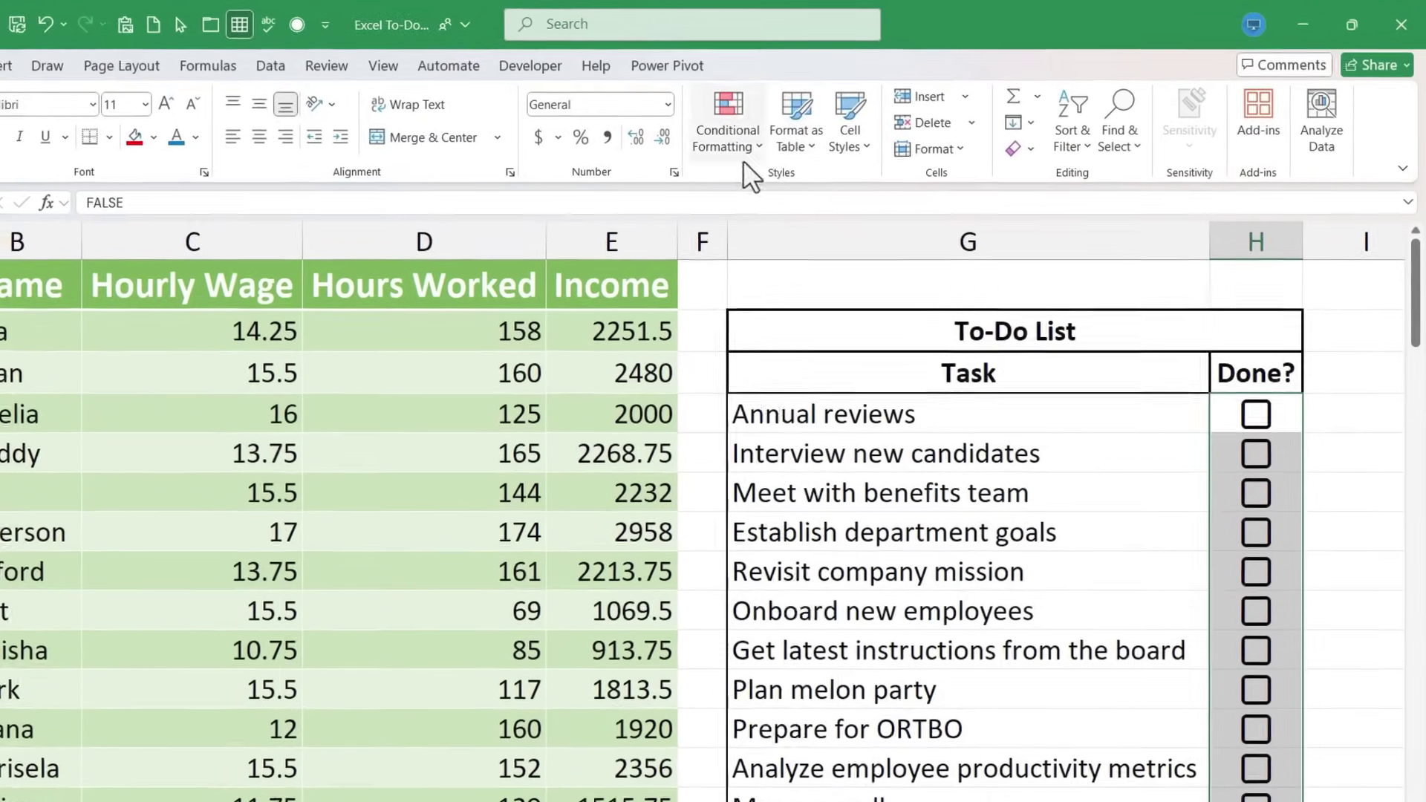
left_click(745, 132)
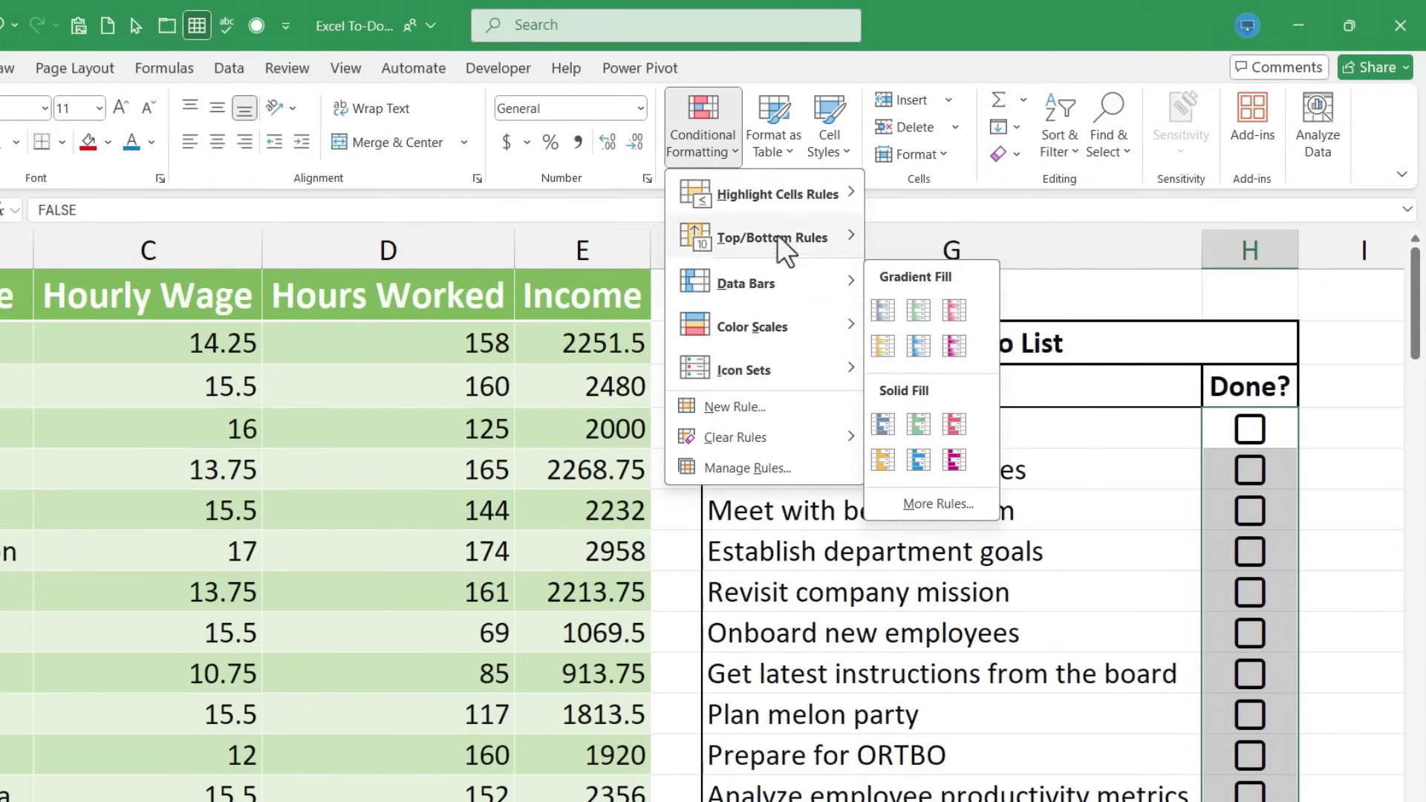
mouse_move(783, 340)
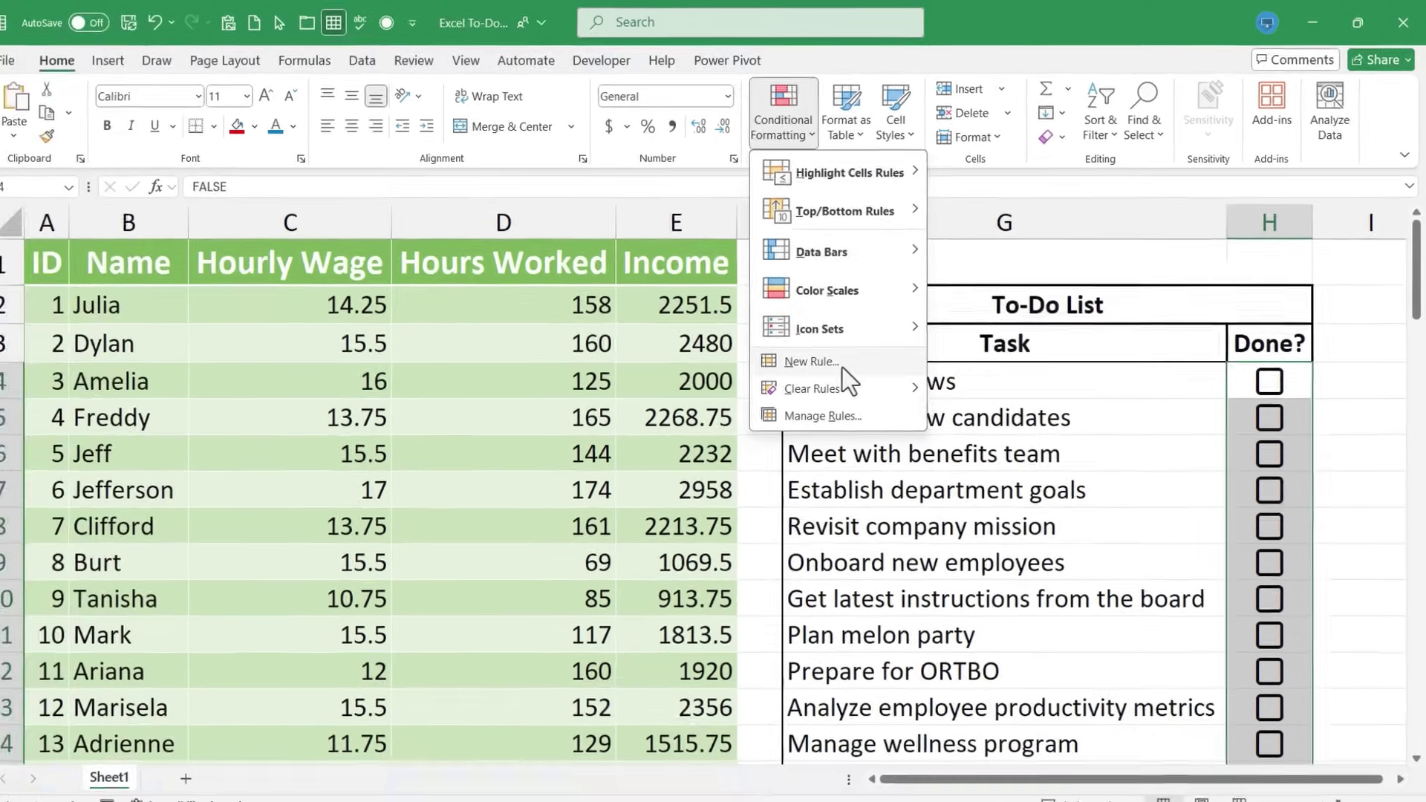
- Create a formula-based New Rule with the condition =$H$4=true
left_click(776, 398)
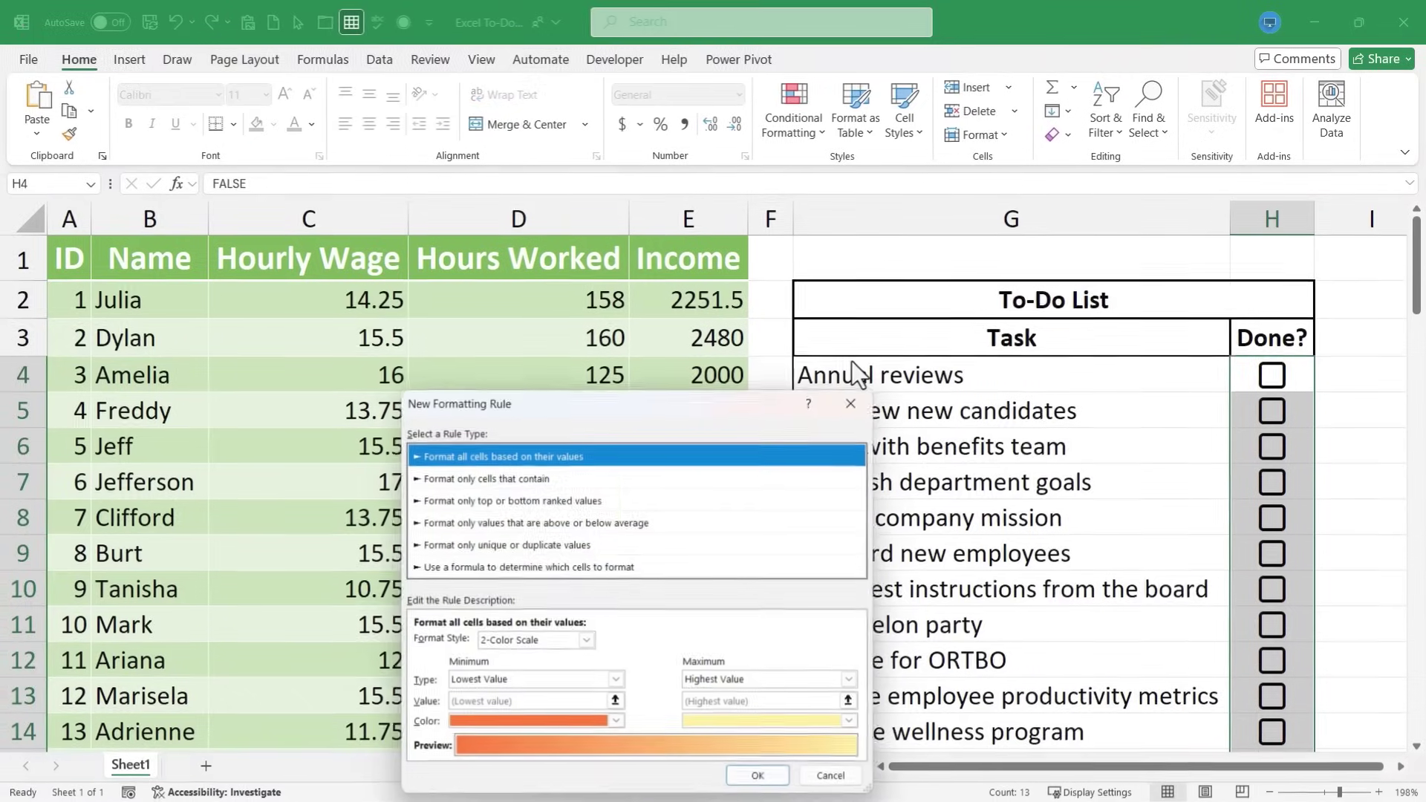
left_click_drag(622, 405, 496, 215)
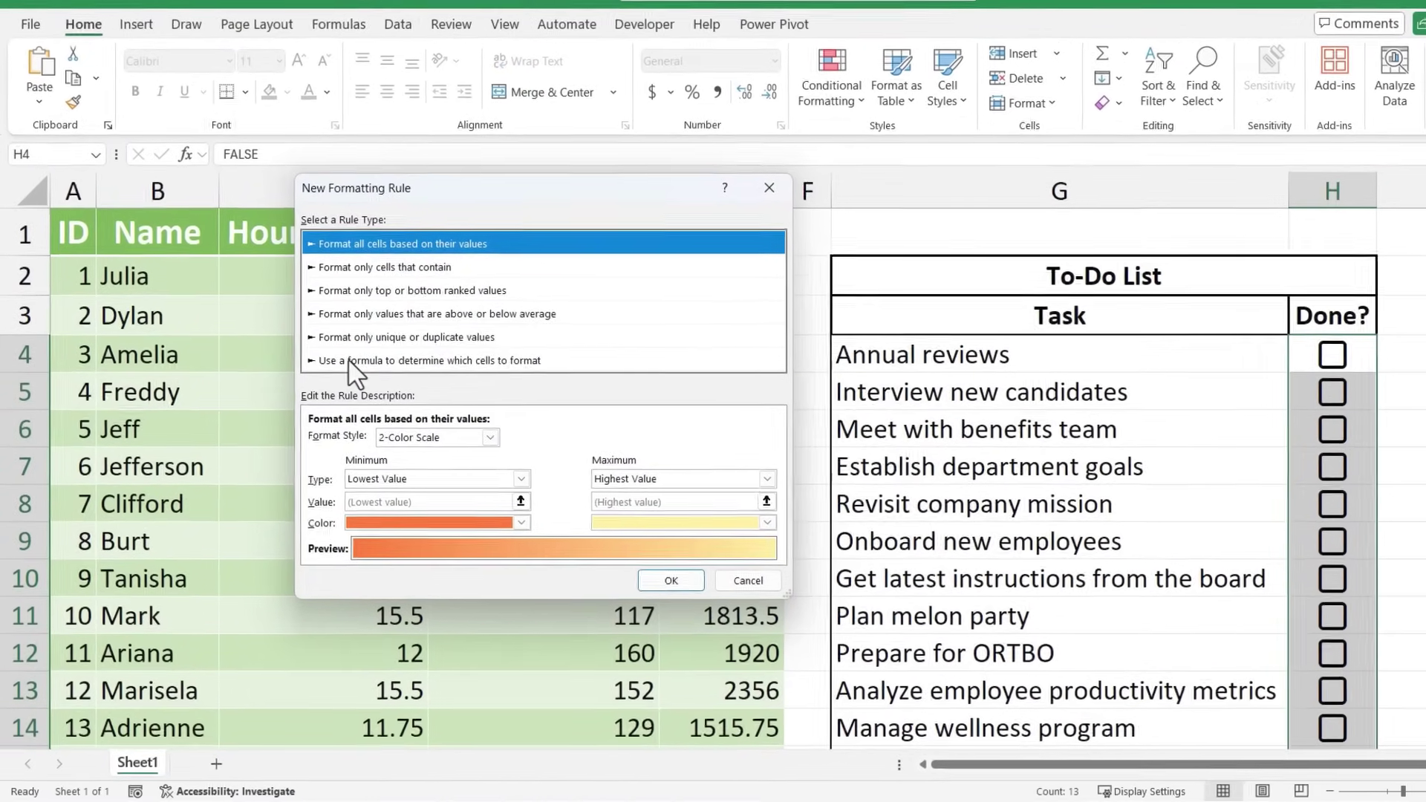
left_click(474, 361)
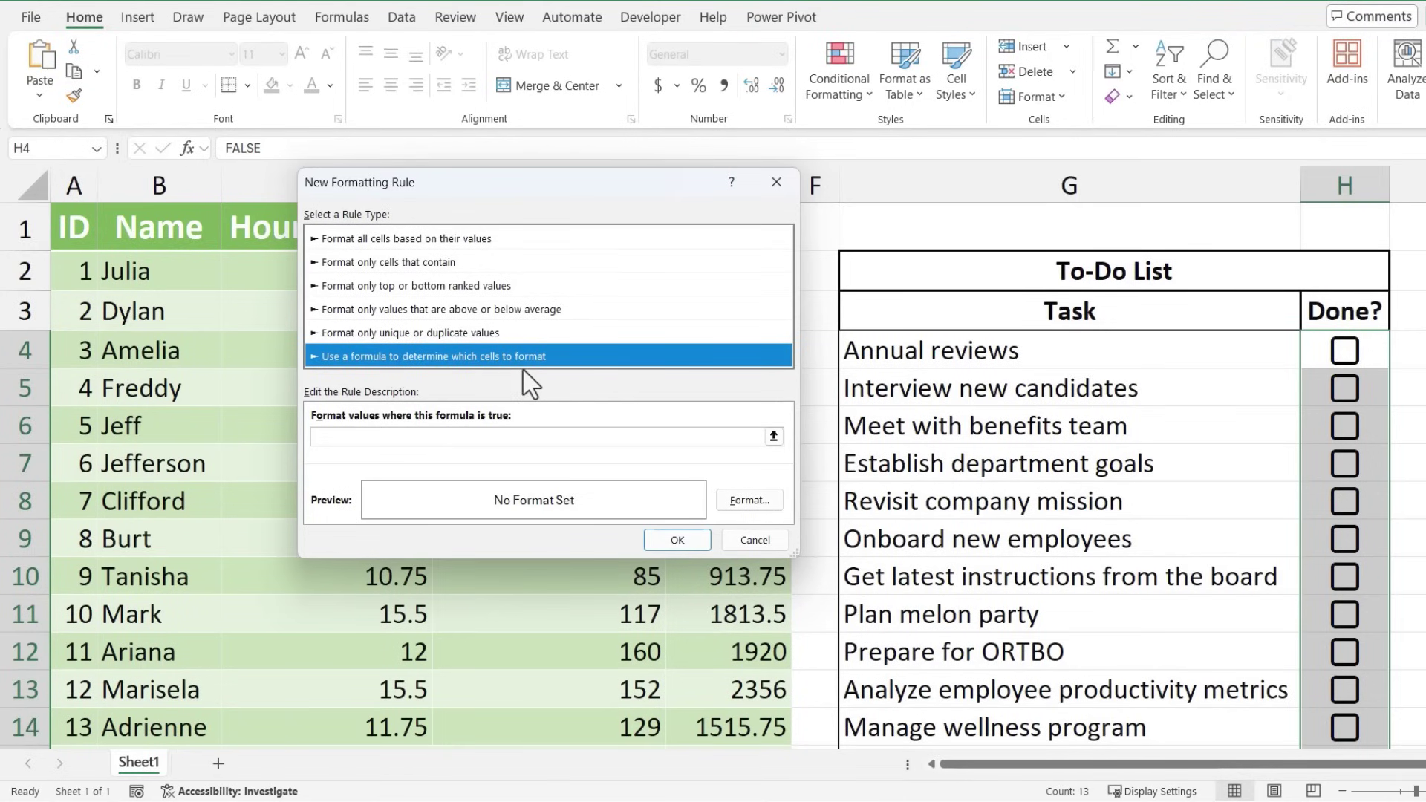
left_click(391, 440)
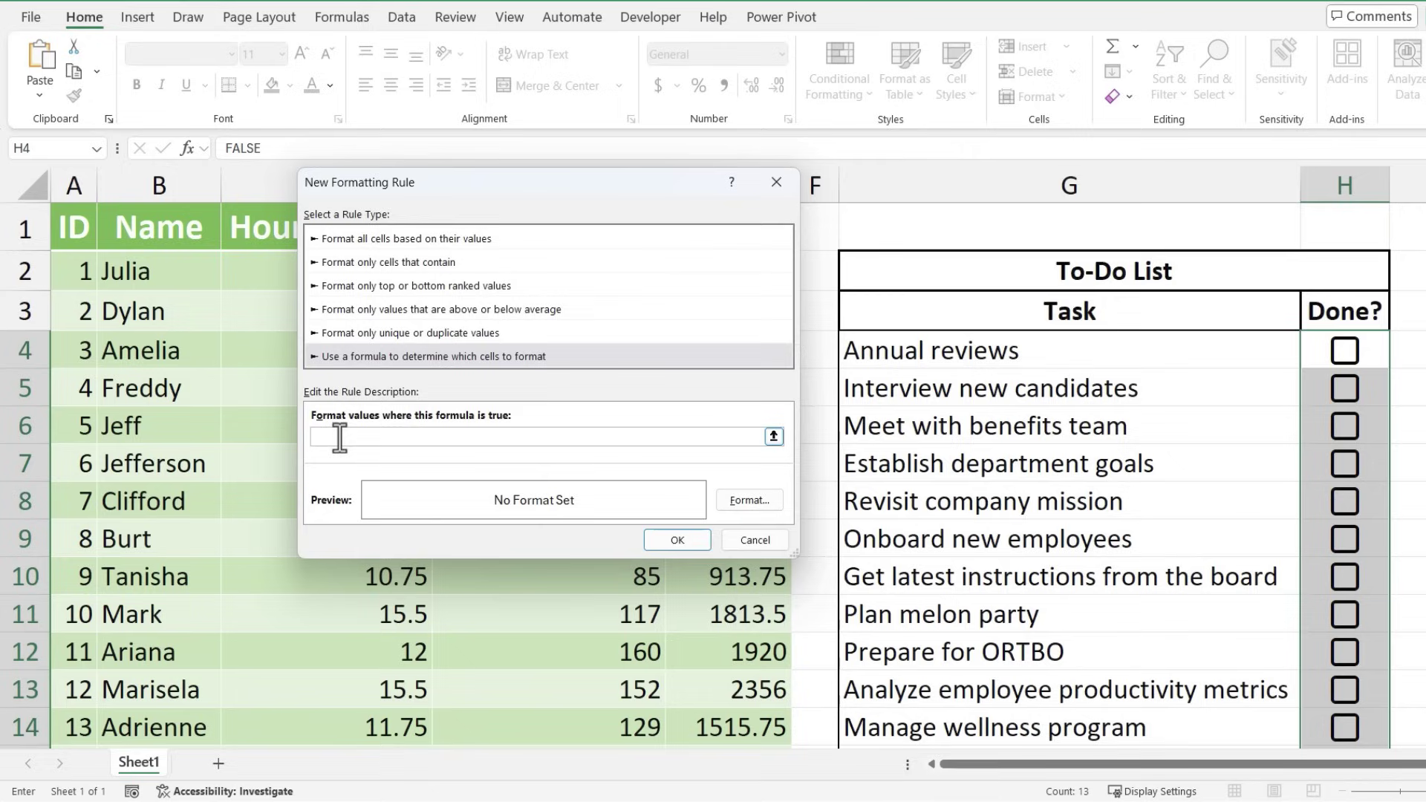
left_click(773, 436)
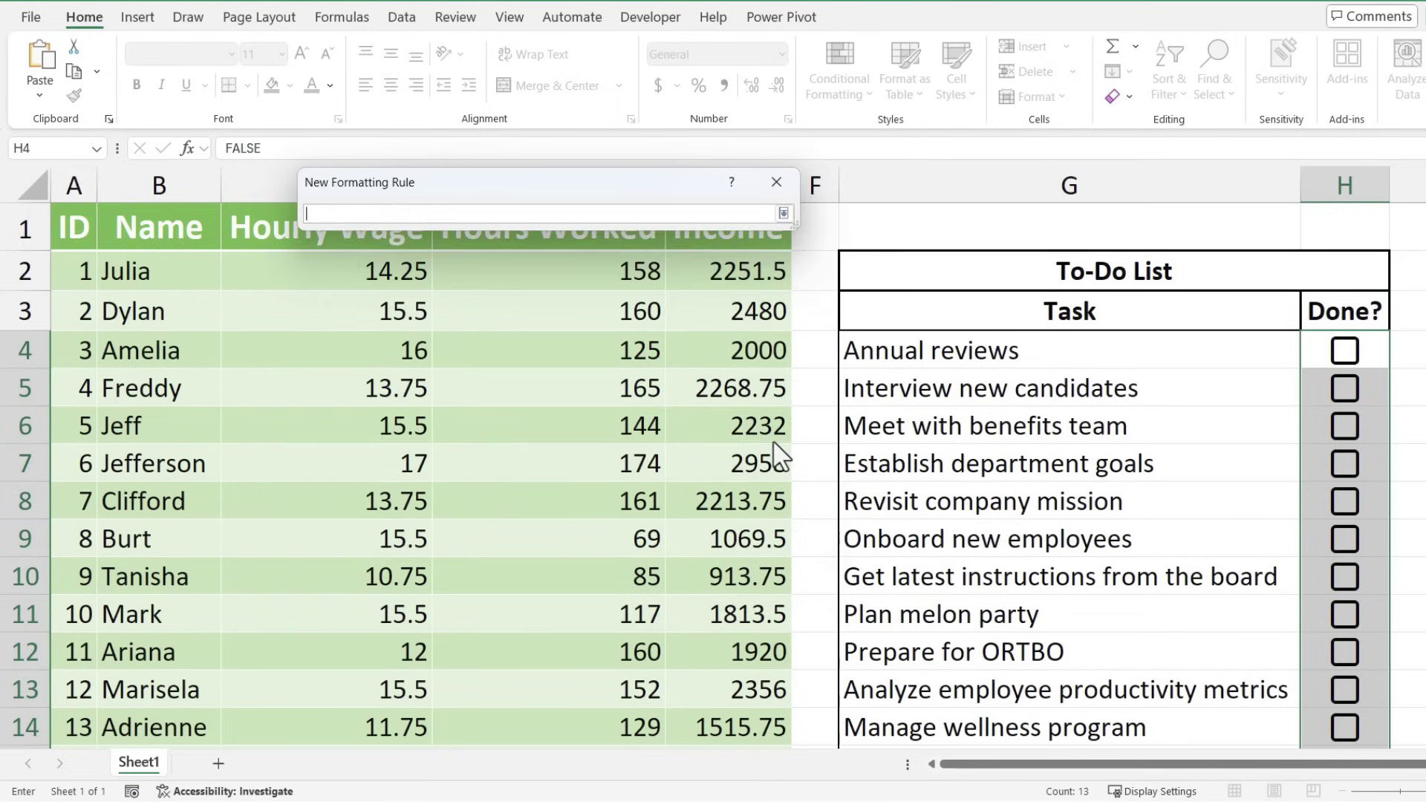
left_click(1368, 355)
left_click(783, 213)
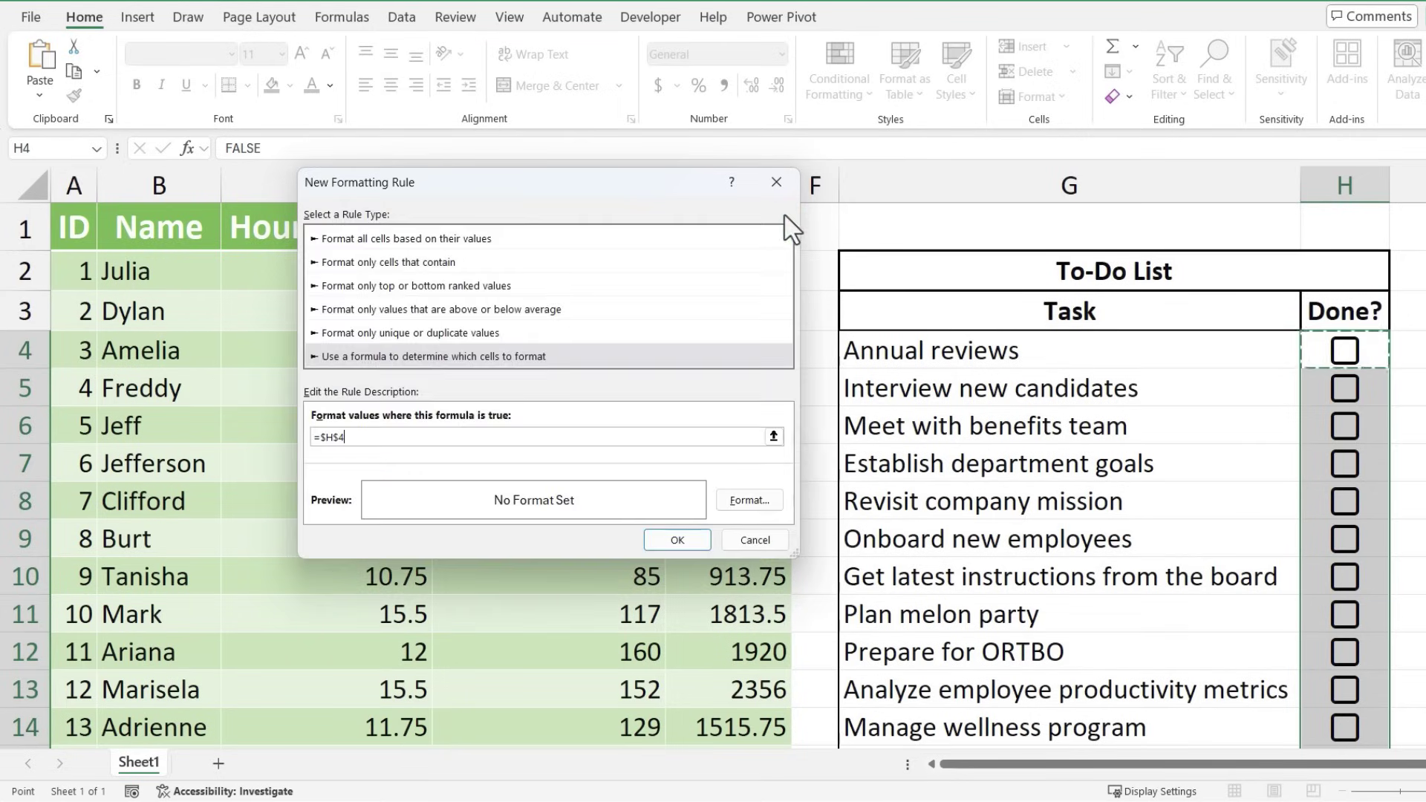
scroll(362, 443, "down", 1)
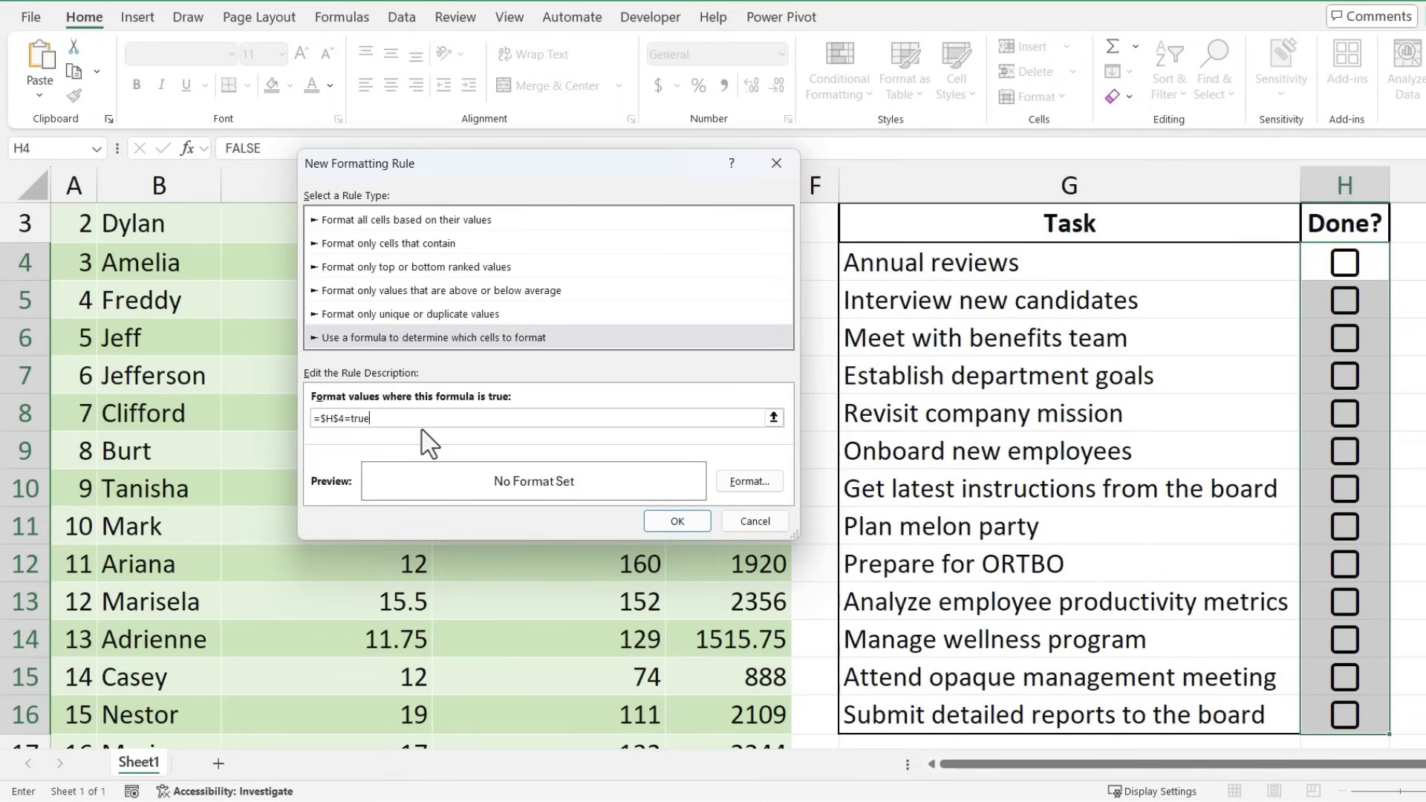
- Set the rule's format to strikethrough on the Font tab
left_click(763, 489)
left_click(526, 111)
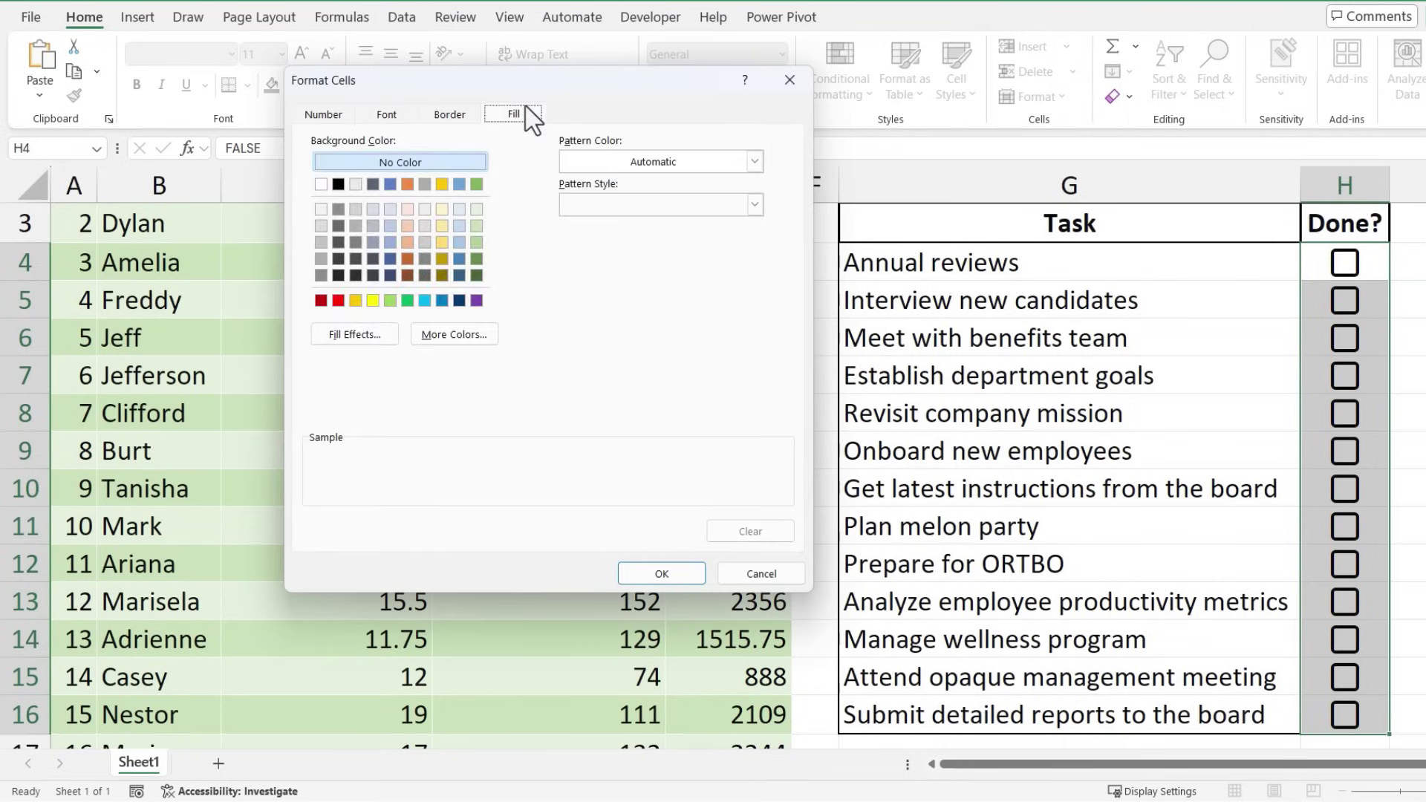
left_click(387, 114)
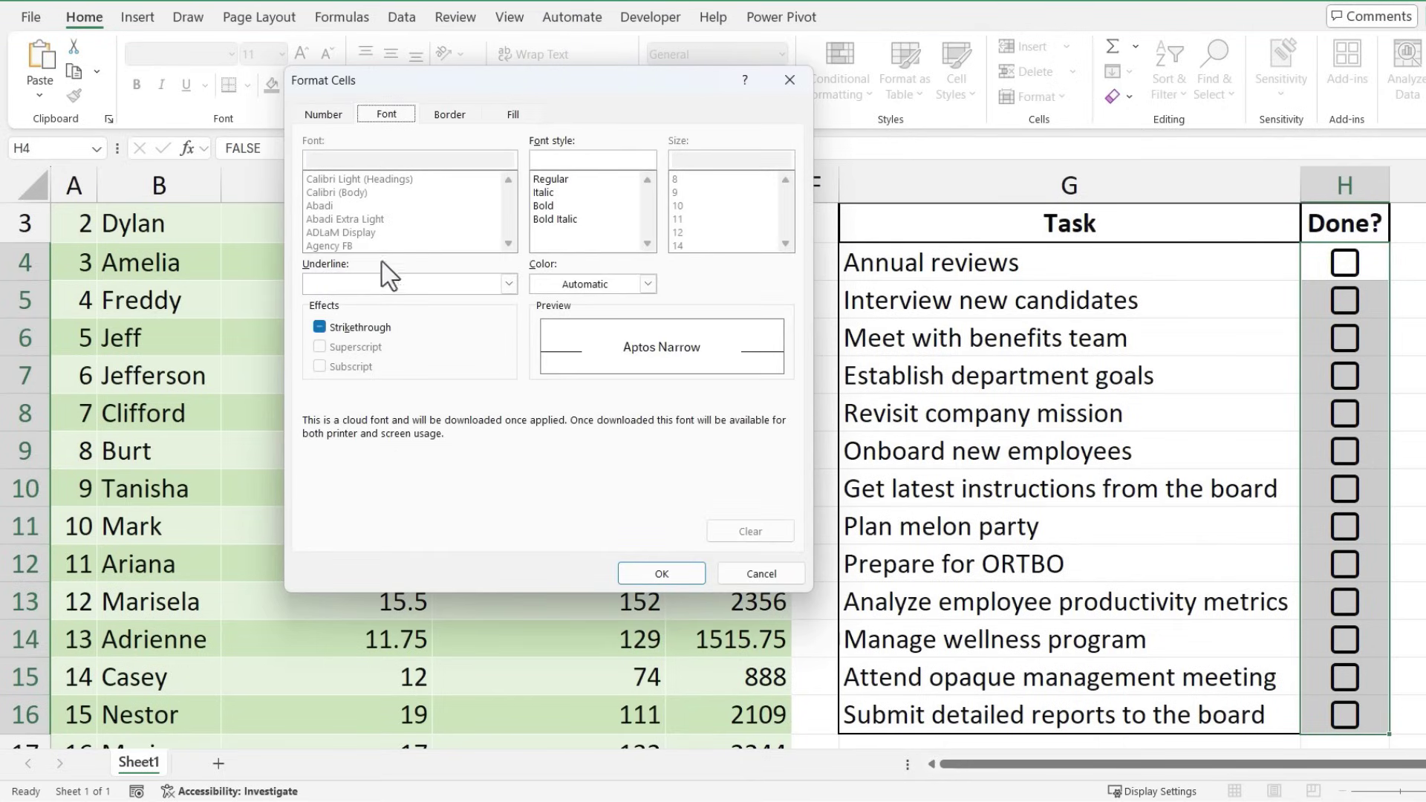
left_click(319, 327)
left_click(657, 573)
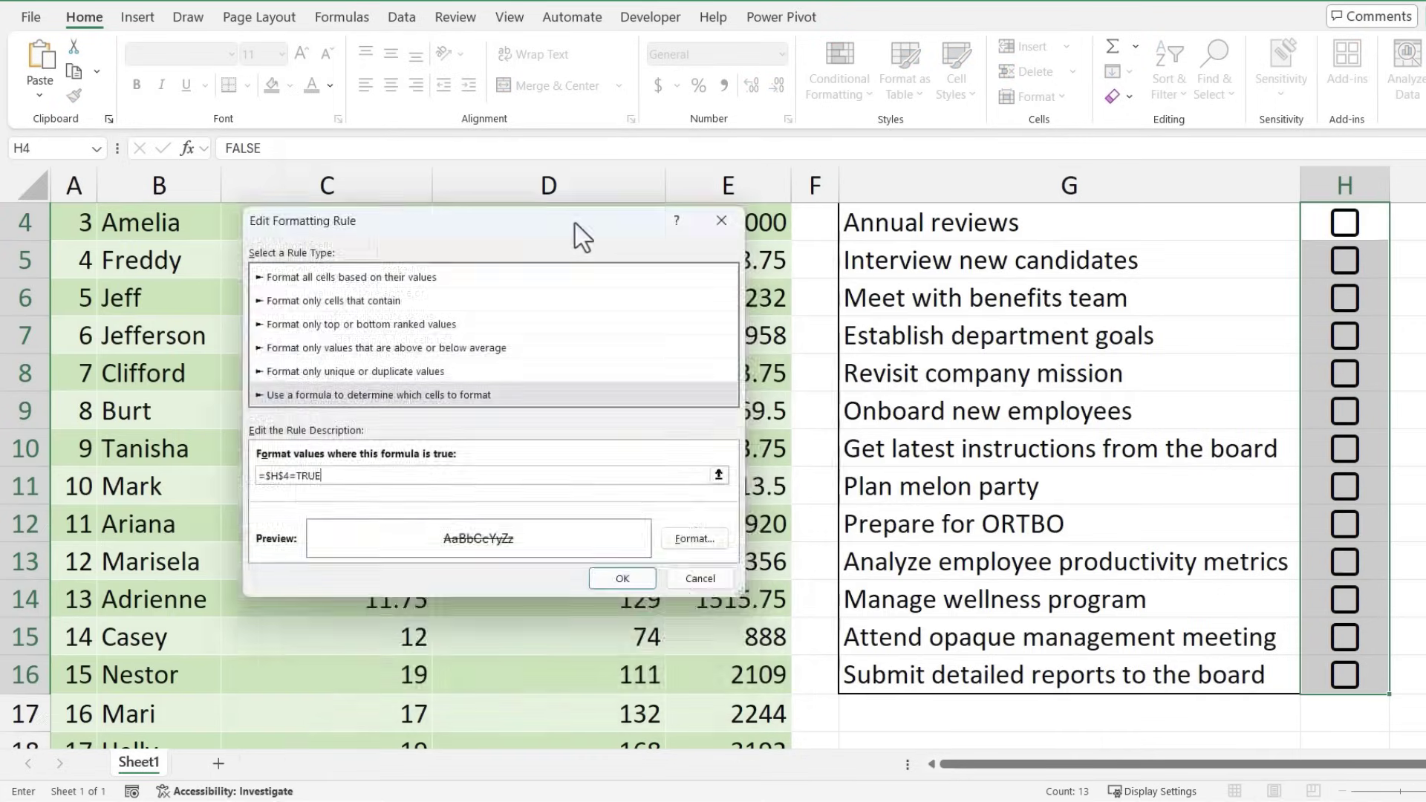
- Change the formula to =$H4=TRUE, save the rule and apply it to the tasks
left_click_drag(576, 216, 549, 162)
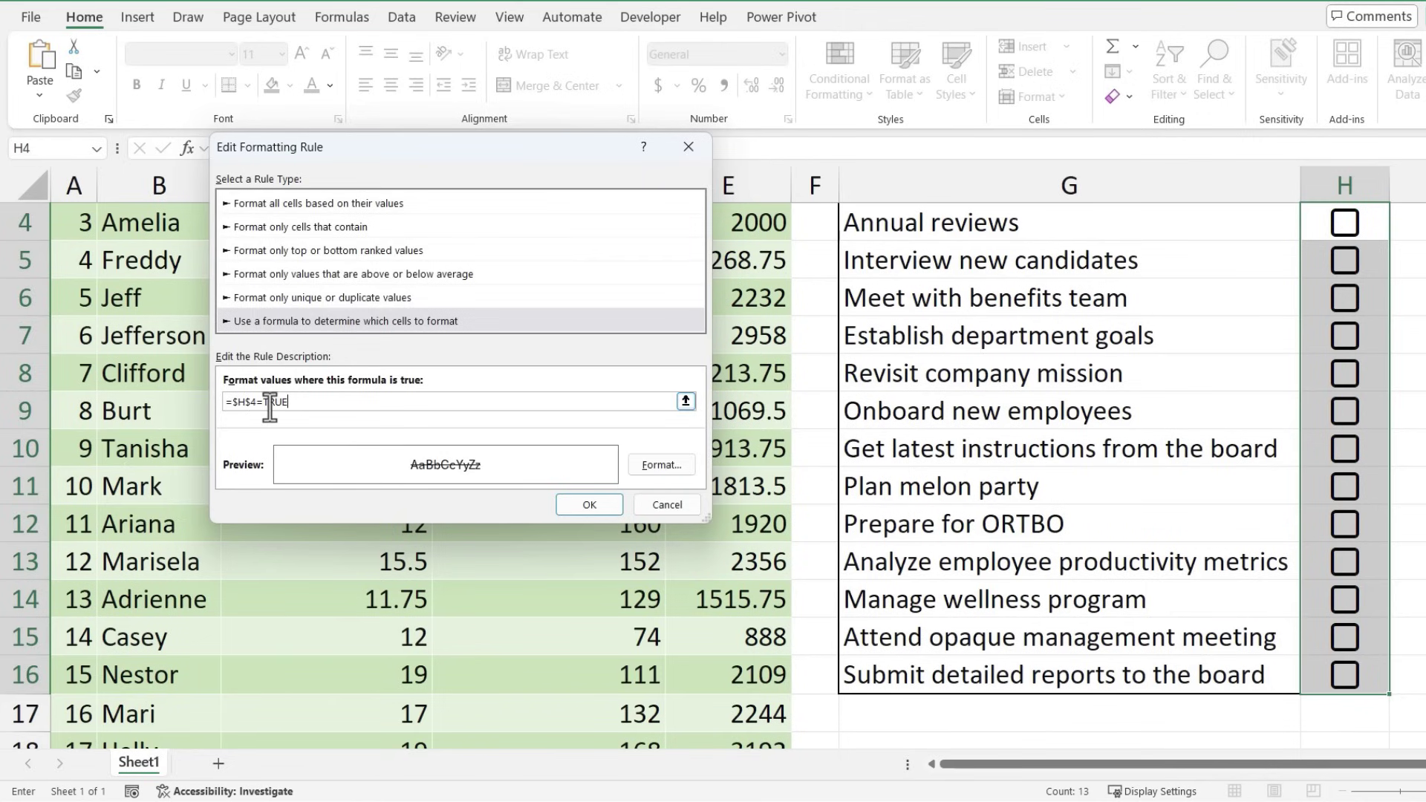
scroll(568, 479, "up", 1)
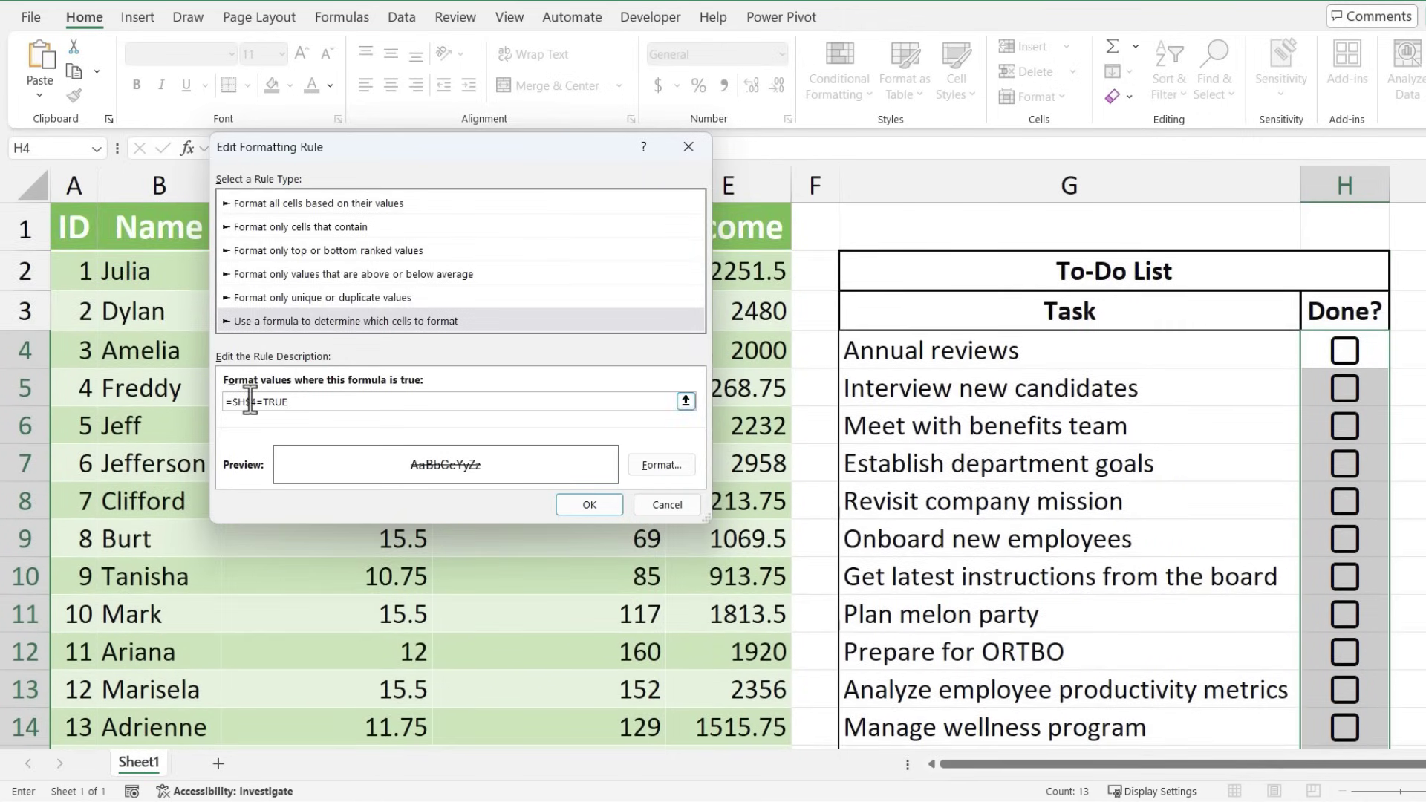
left_click(249, 401)
left_click_drag(230, 402, 258, 405)
left_click(245, 402)
left_click(595, 503)
left_click(795, 438)
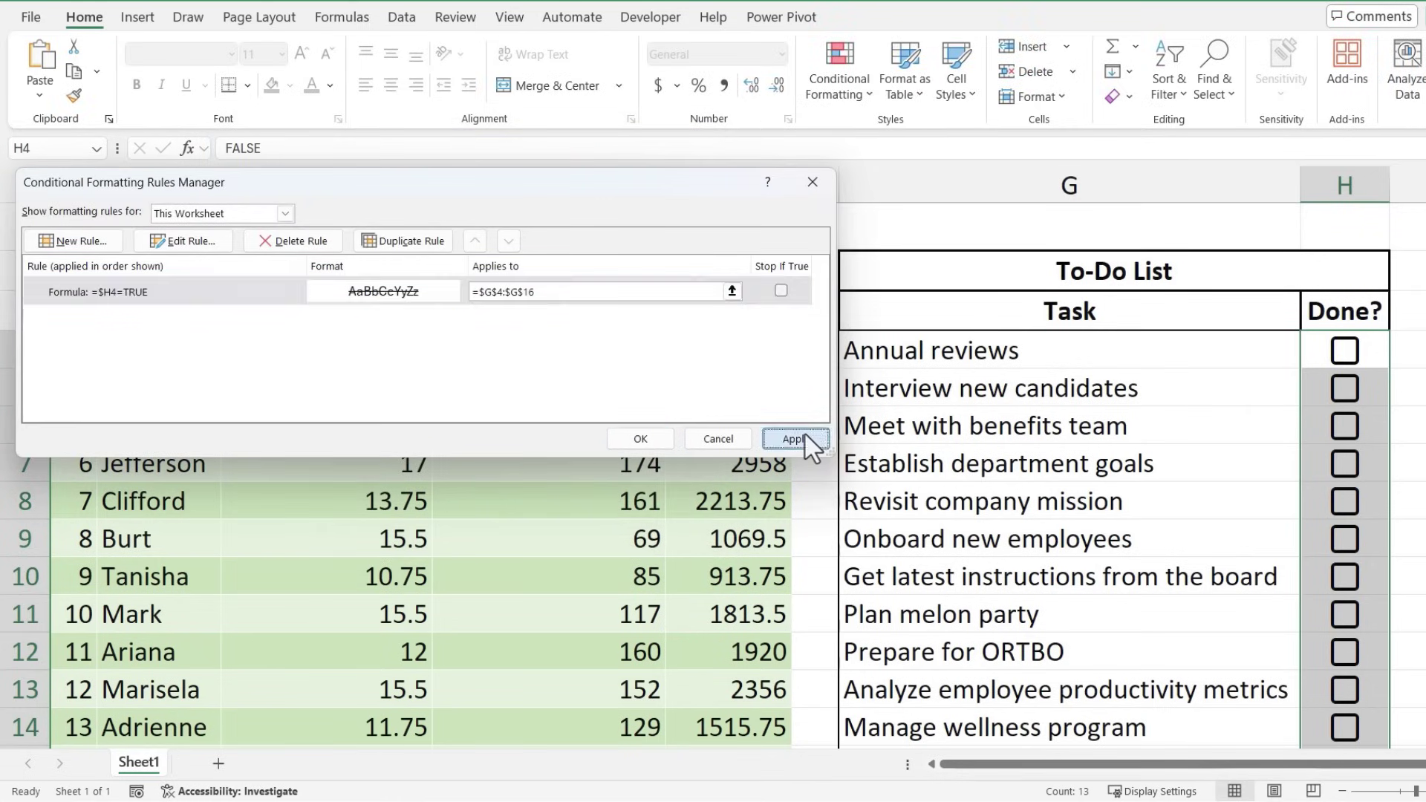
left_click(641, 439)
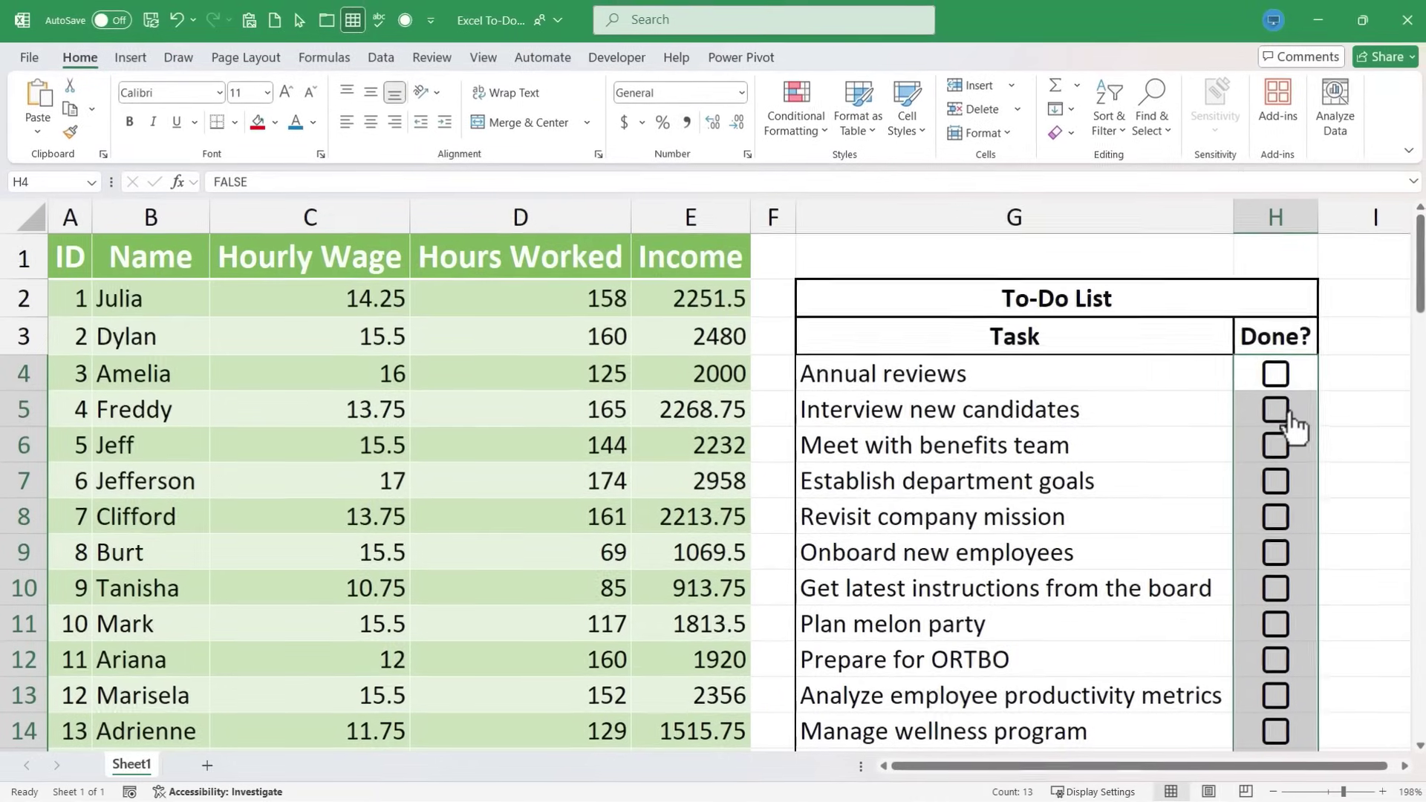
- Tick six tasks, including Plan melon party and Prepare for ORTBO, then select H4:H16
left_click(1355, 408)
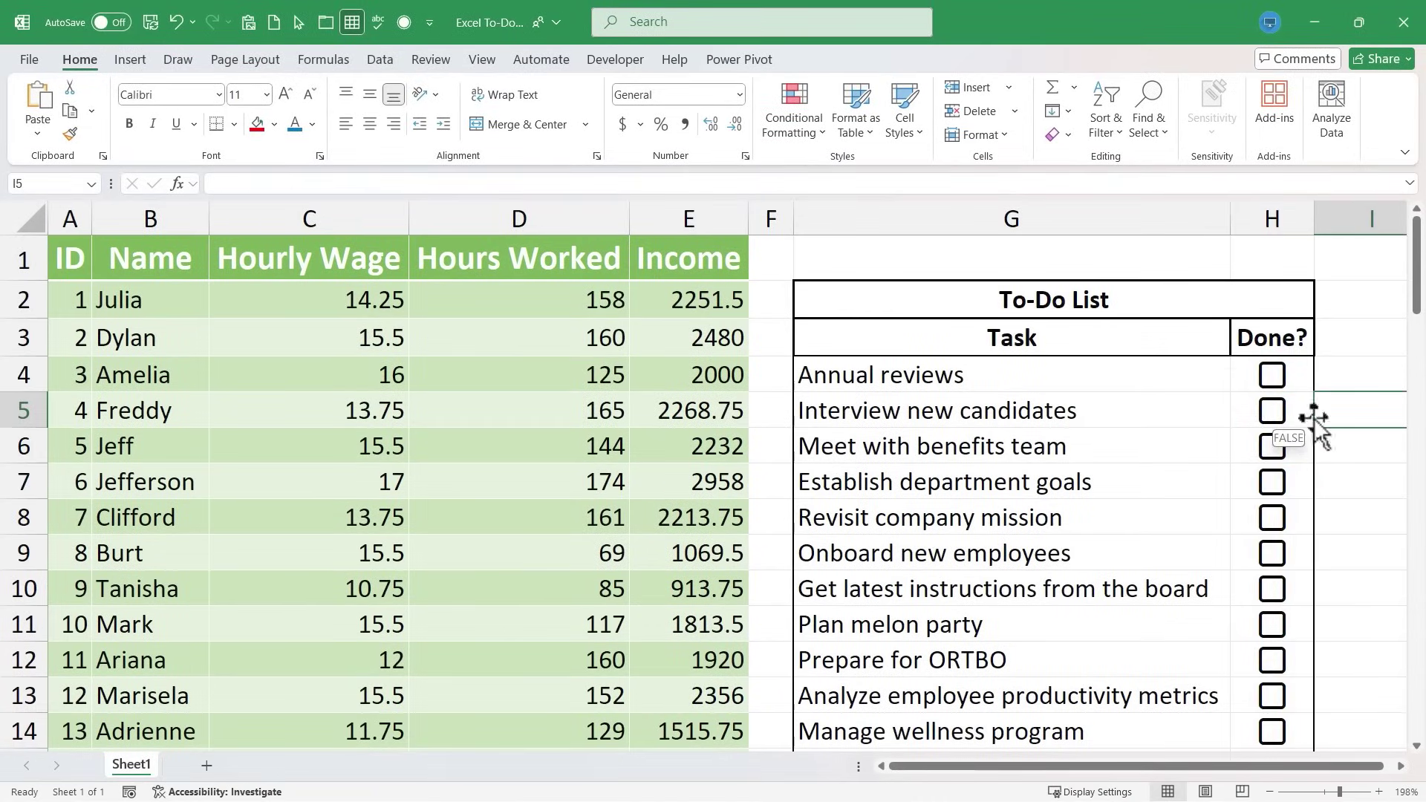
left_click(1273, 412)
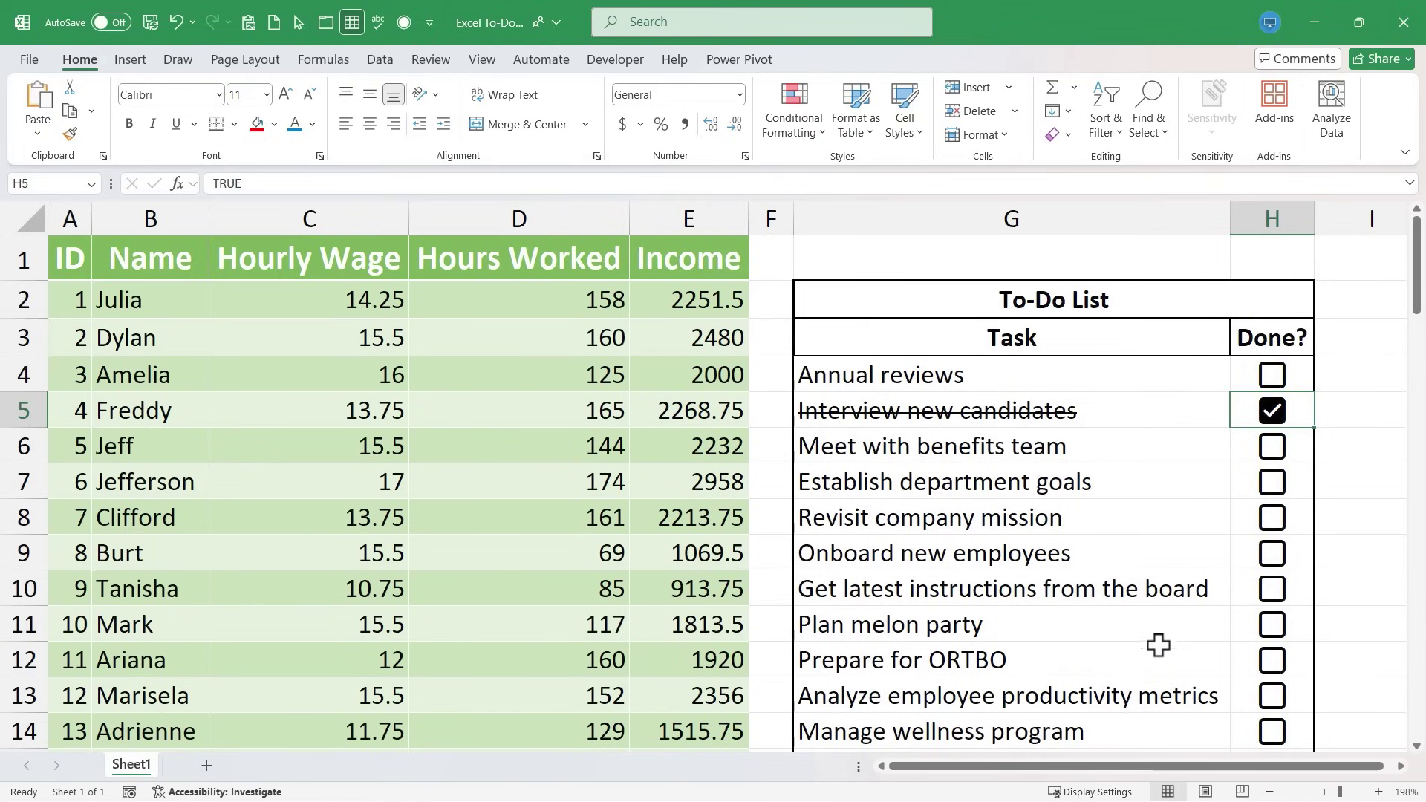
left_click(1273, 628)
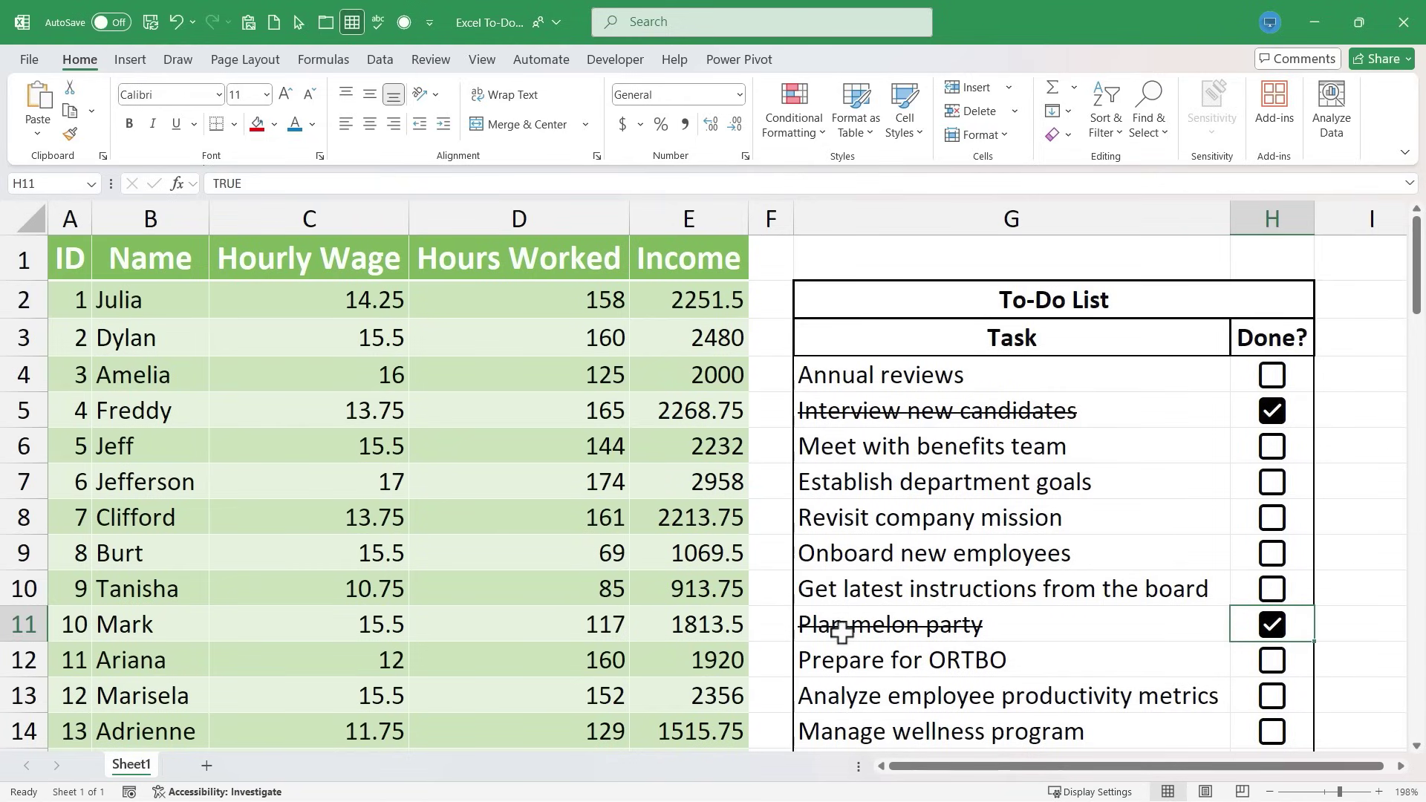
left_click(1277, 520)
left_click(1281, 490)
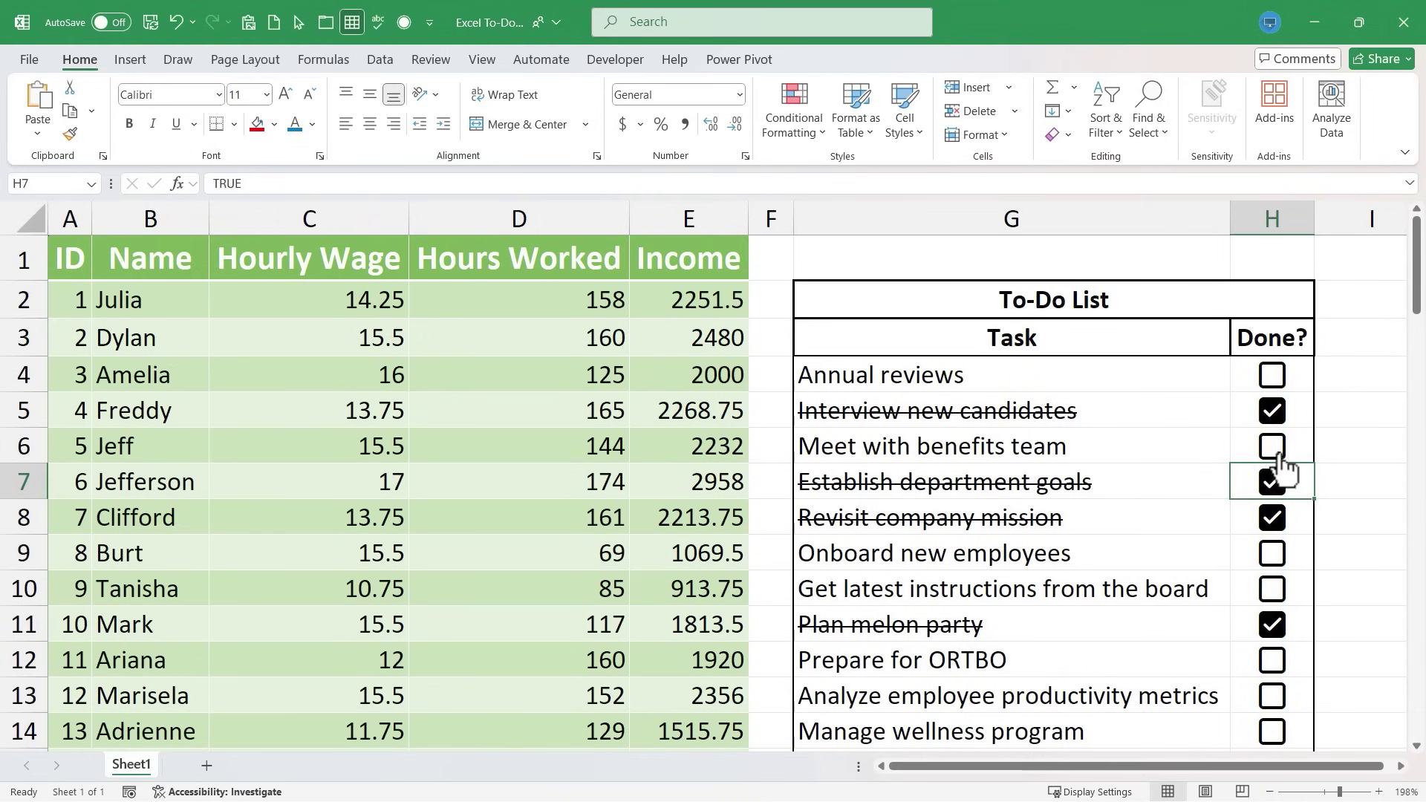
left_click(1276, 450)
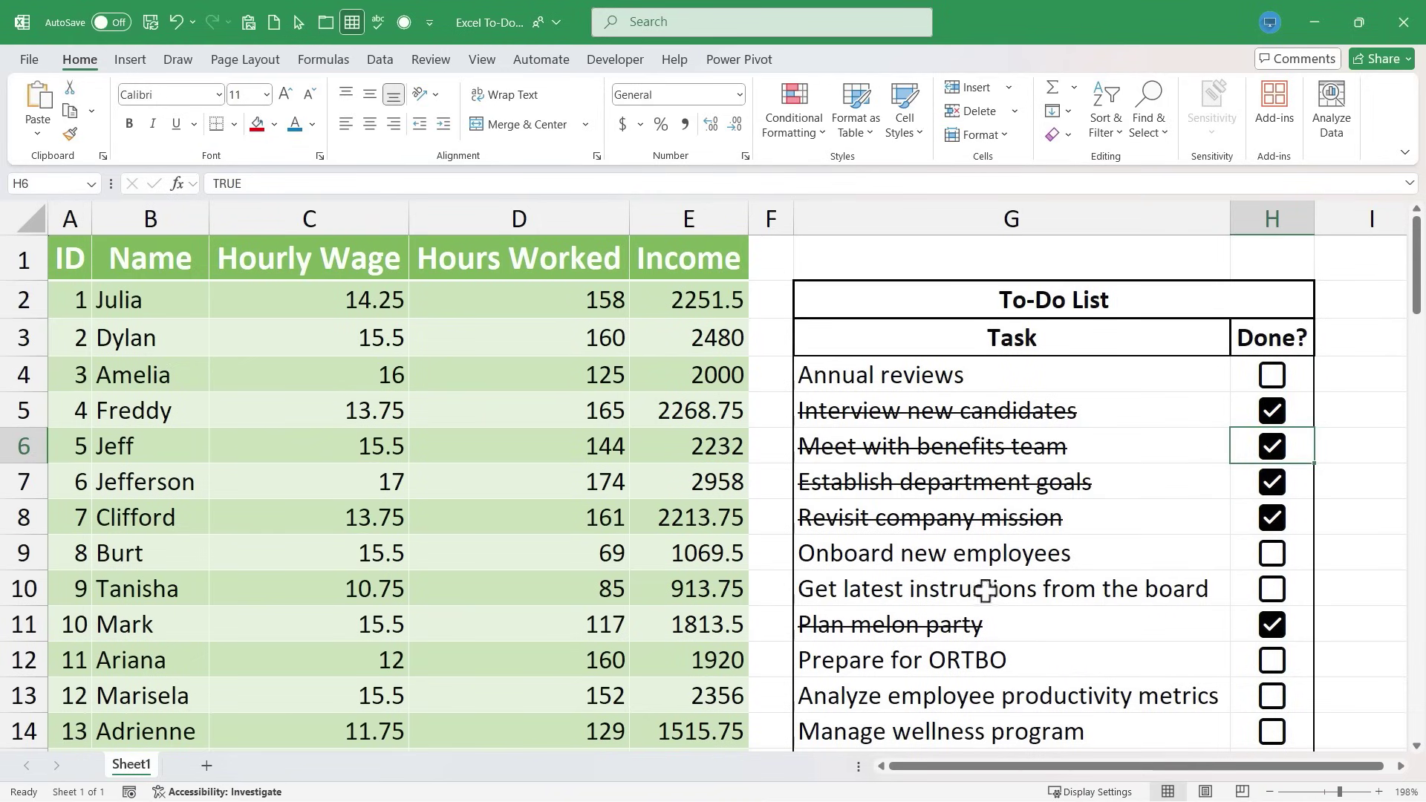
left_click(1274, 663)
left_click(1298, 382)
left_click_drag(1298, 383, 1285, 709)
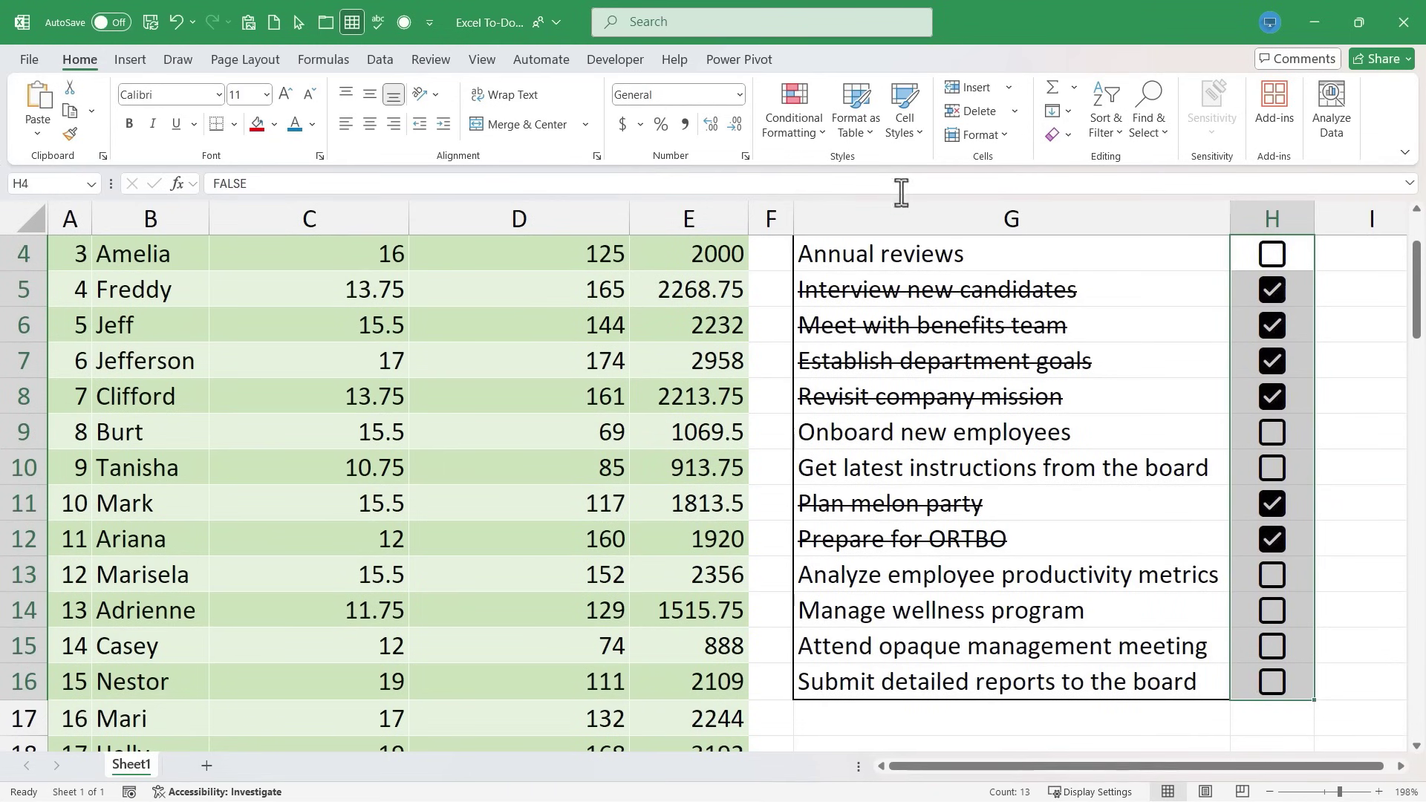
- Open Manage Rules and list This Worksheet's rules, showing =$H4=TRUE on G4:G16
scroll(1198, 352, "up", 1)
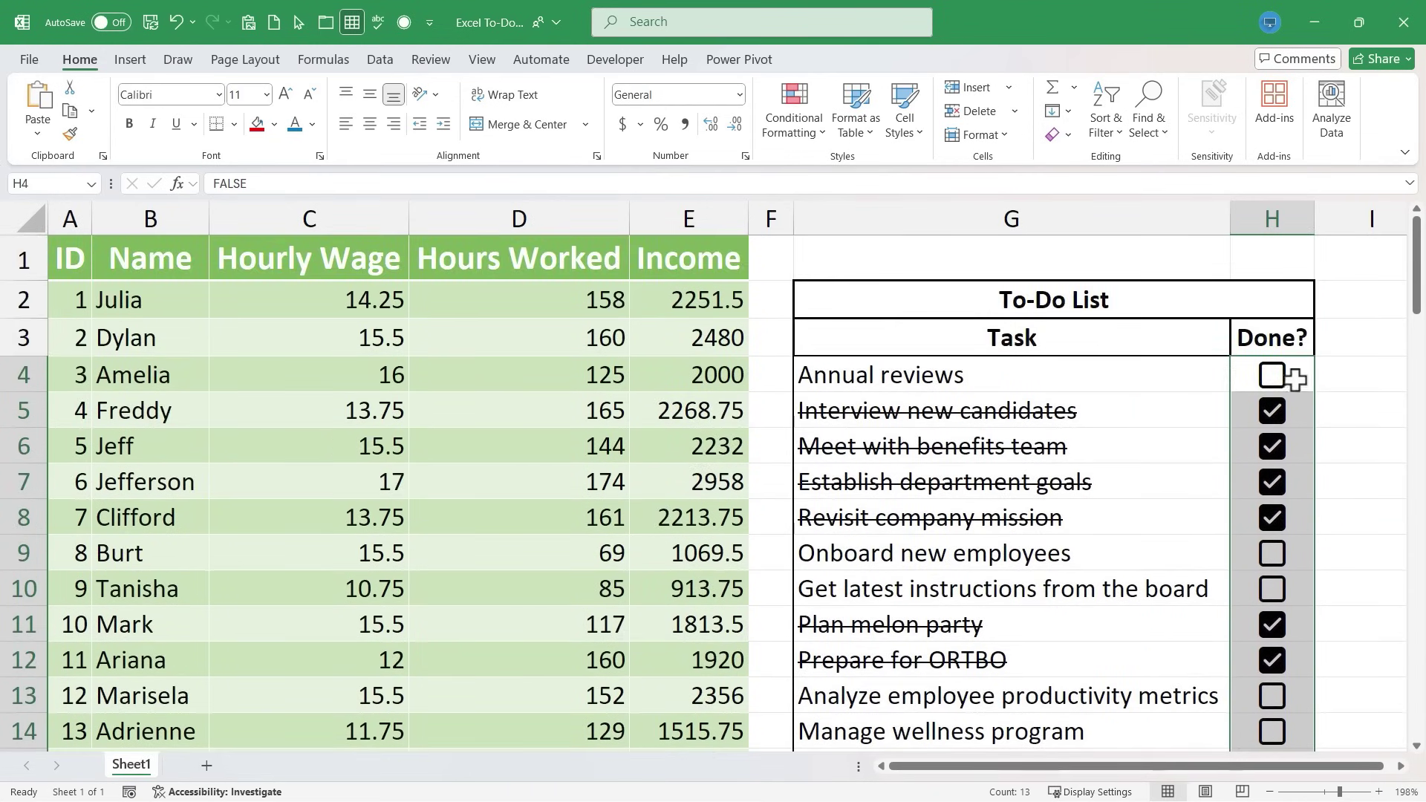
left_click(814, 129)
left_click(839, 415)
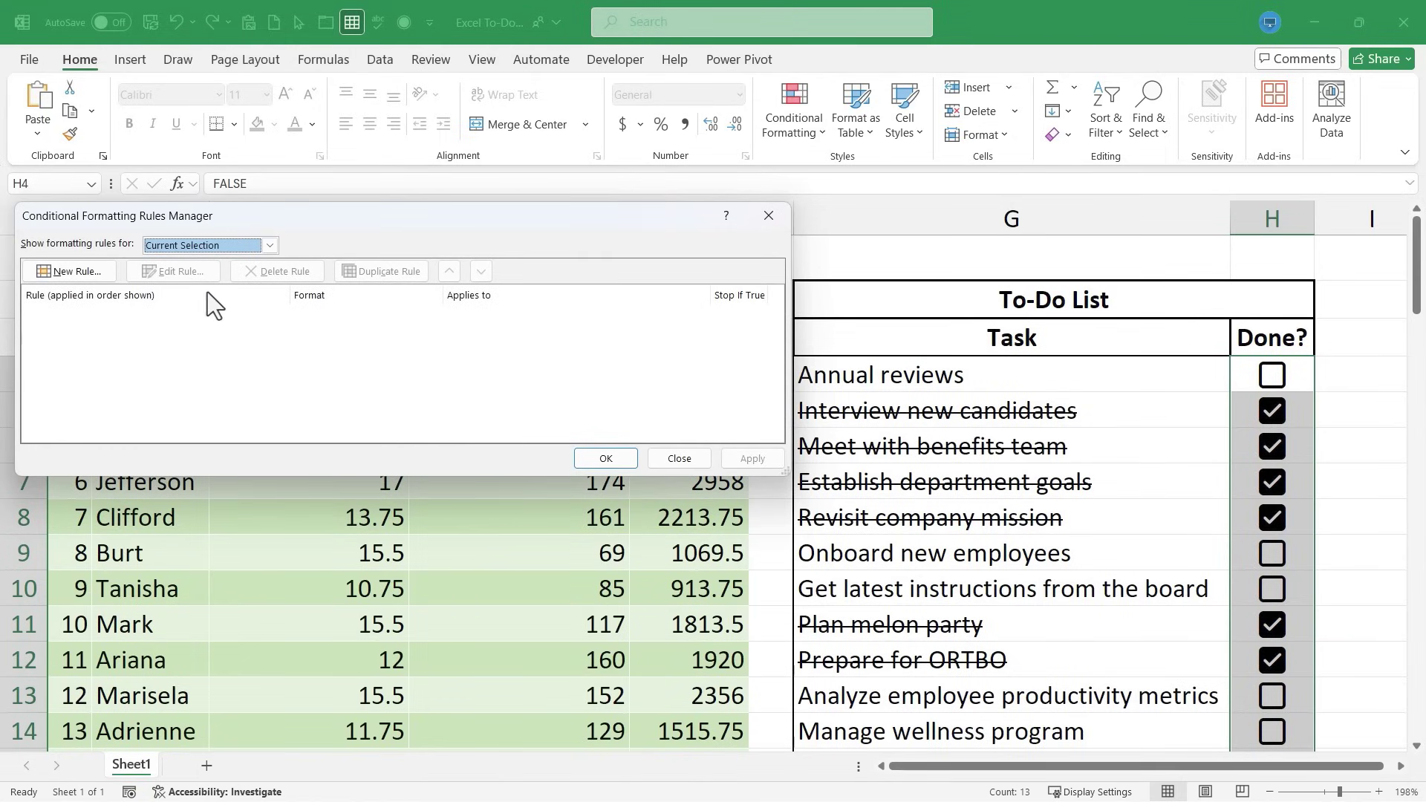
left_click(269, 246)
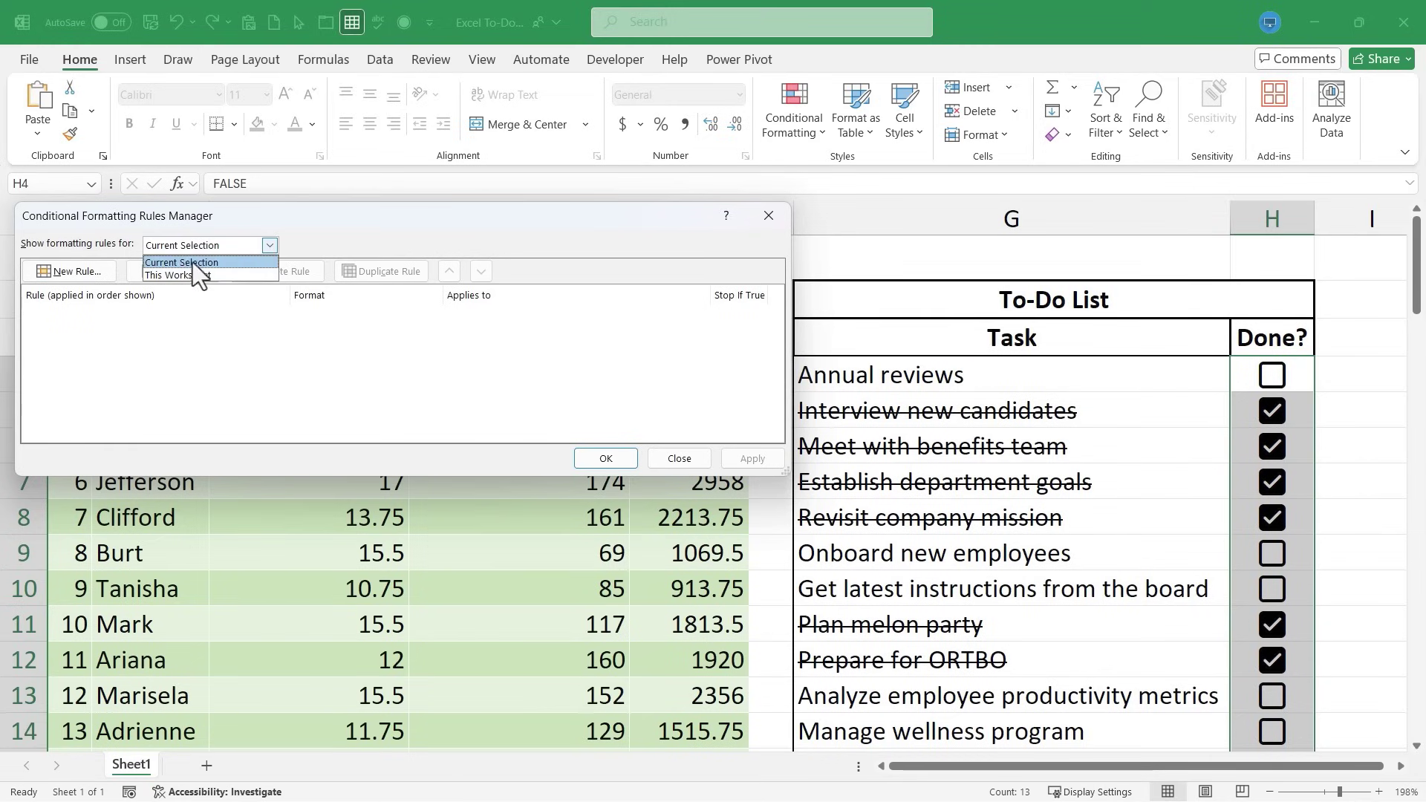
left_click(219, 275)
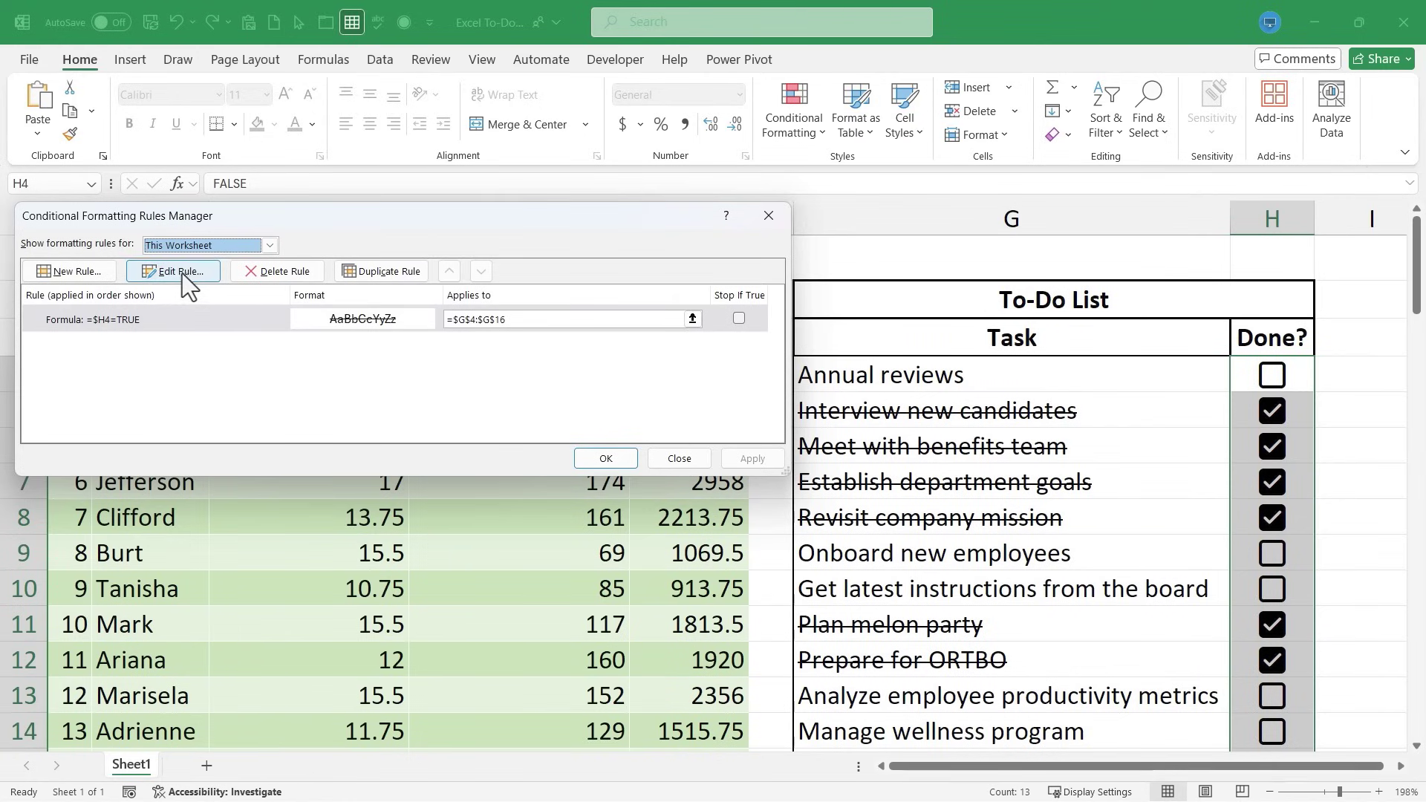
- Add a light grey fill to the =$H4=TRUE strikethrough rule and apply it
double_click(193, 323)
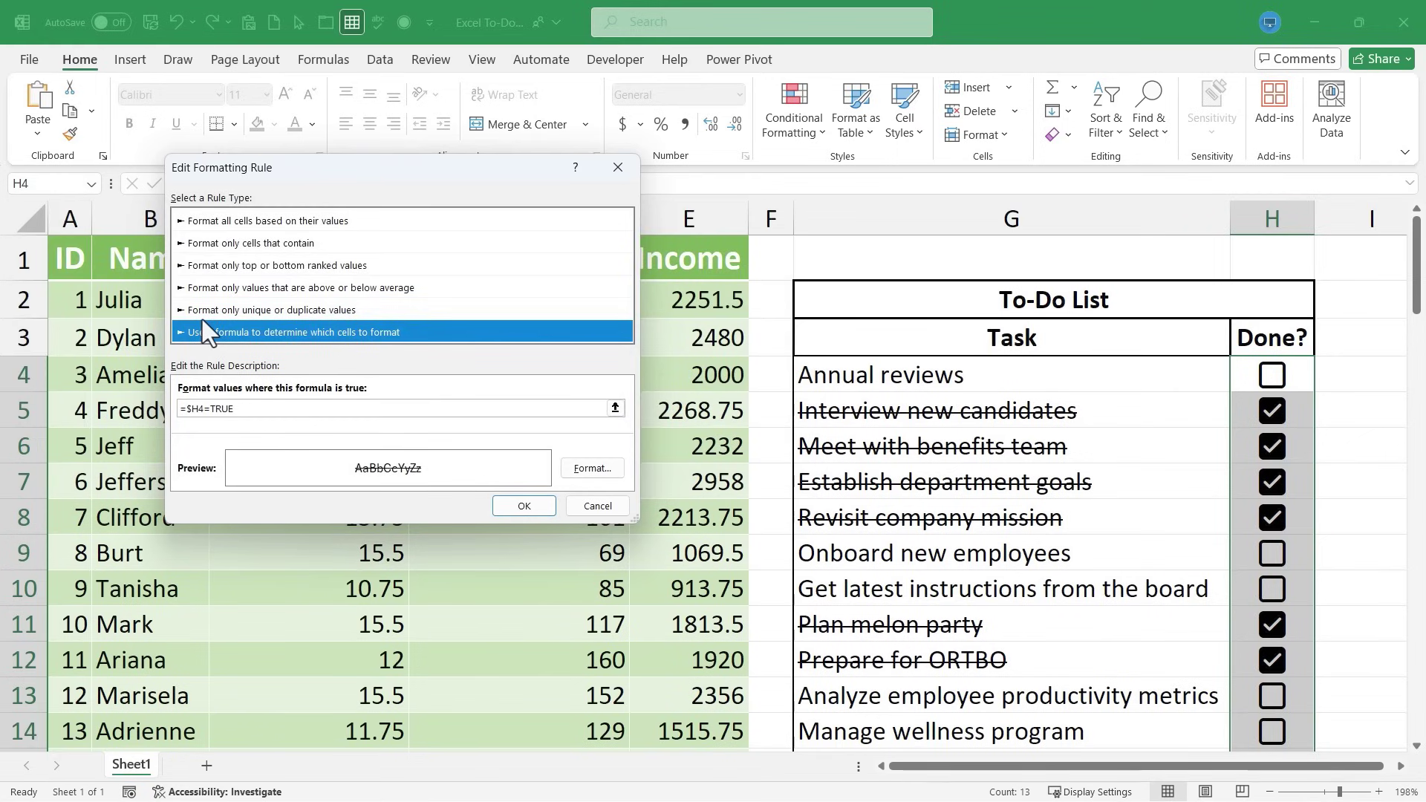
left_click(592, 469)
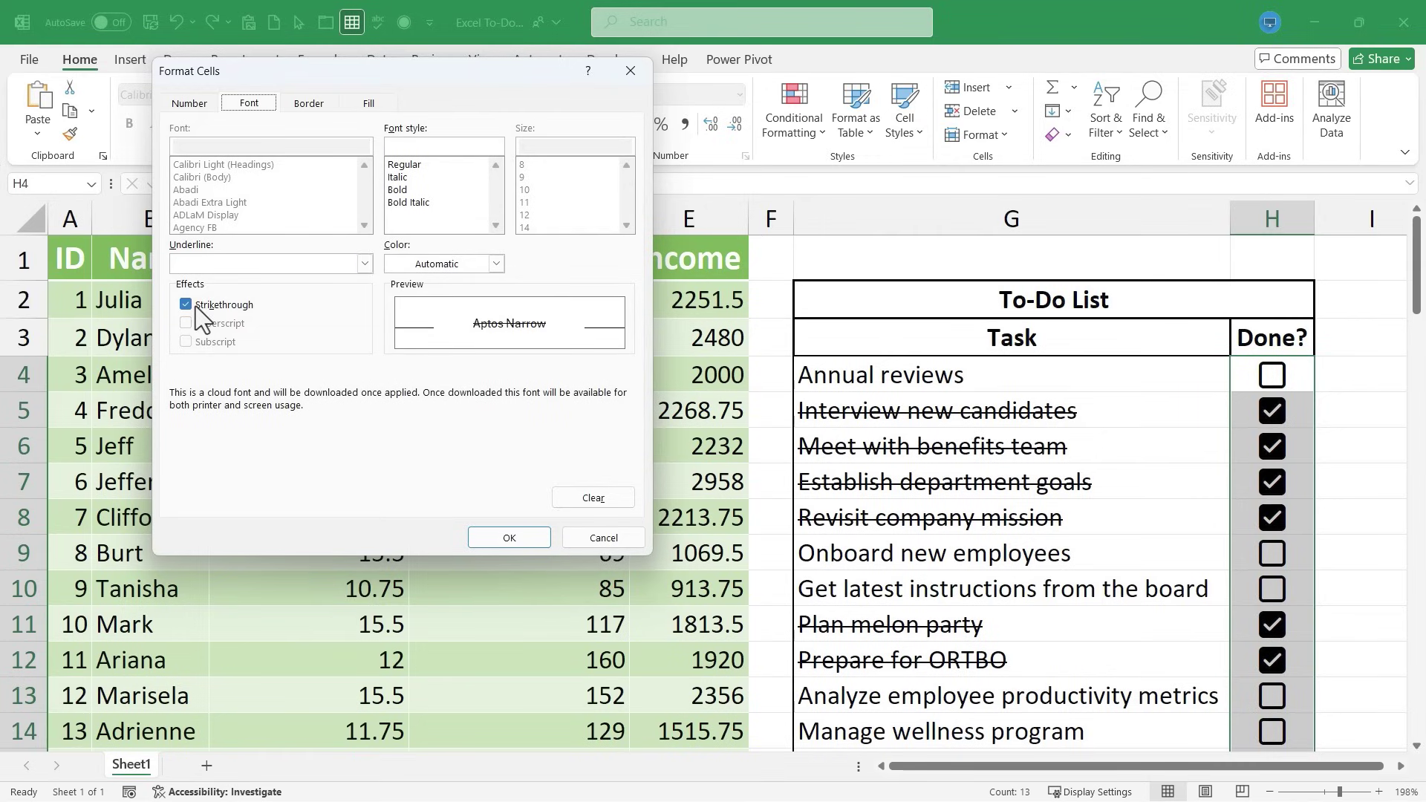
left_click(371, 104)
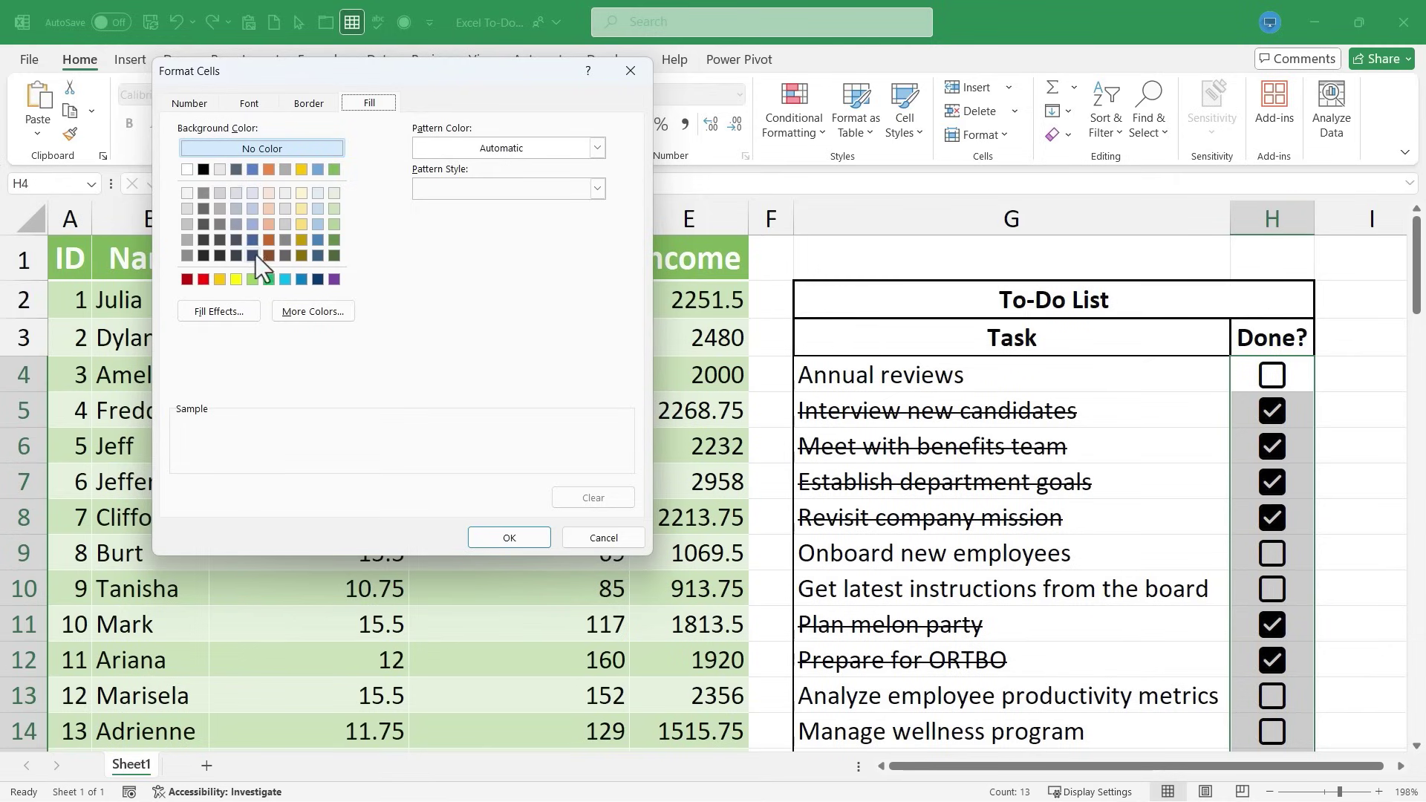
left_click(253, 279)
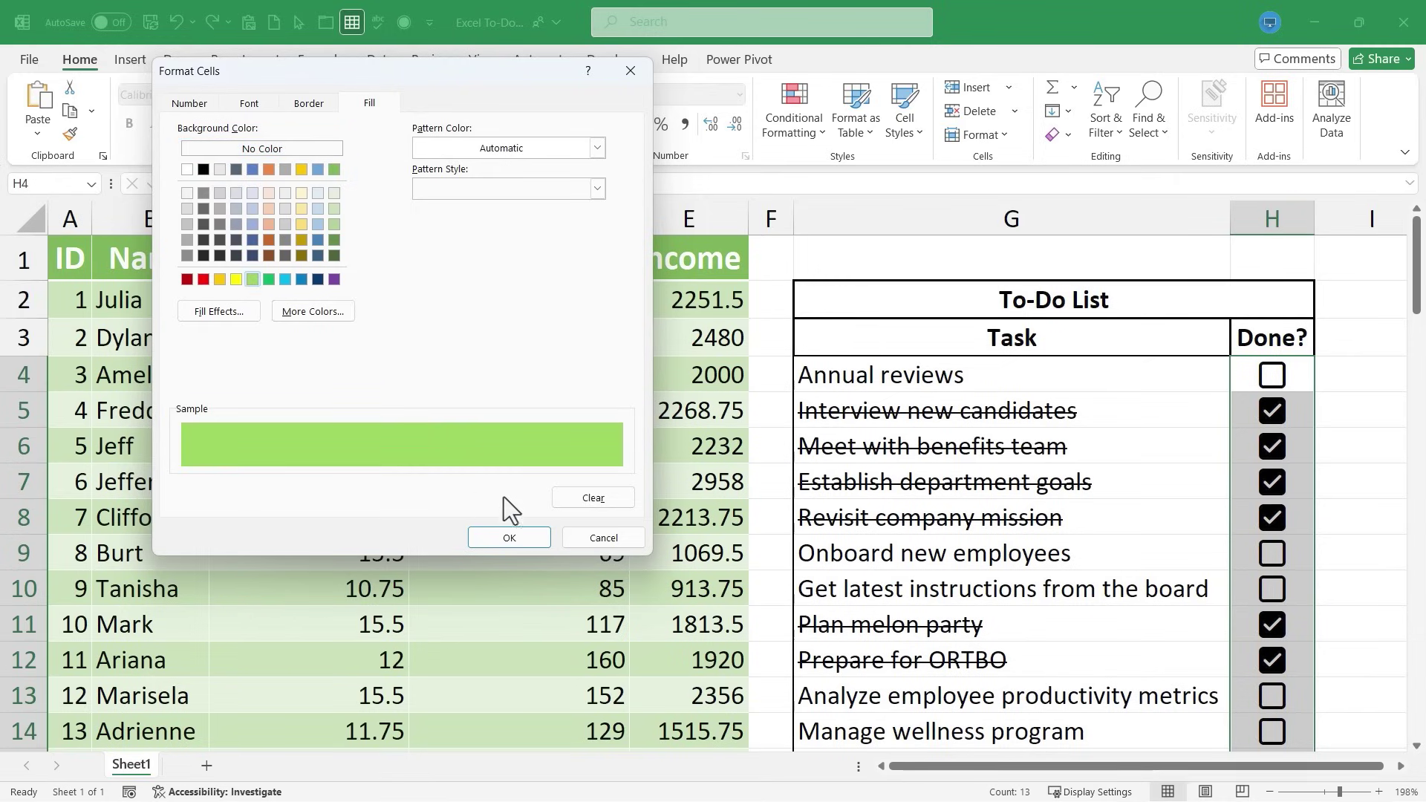
left_click(220, 193)
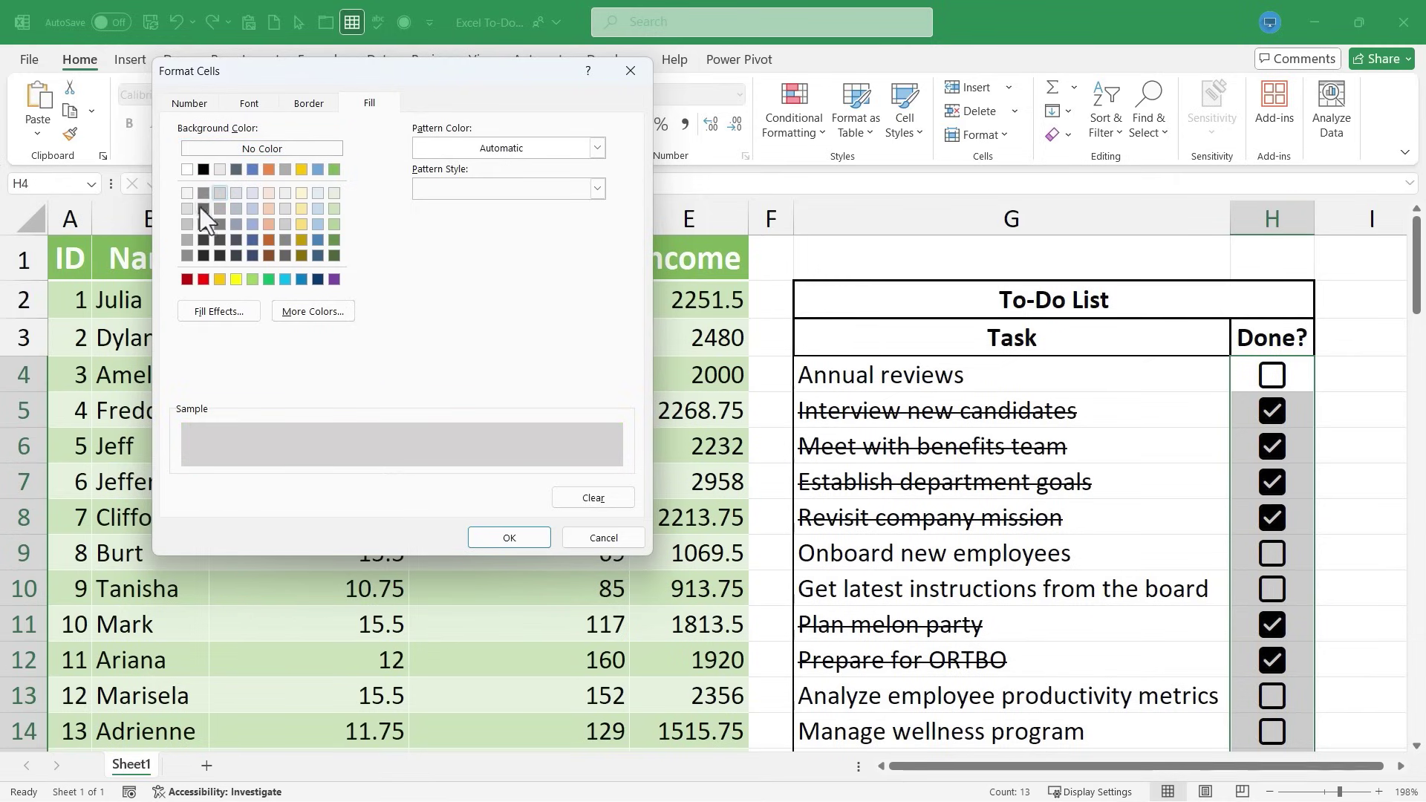
left_click(505, 533)
left_click(520, 508)
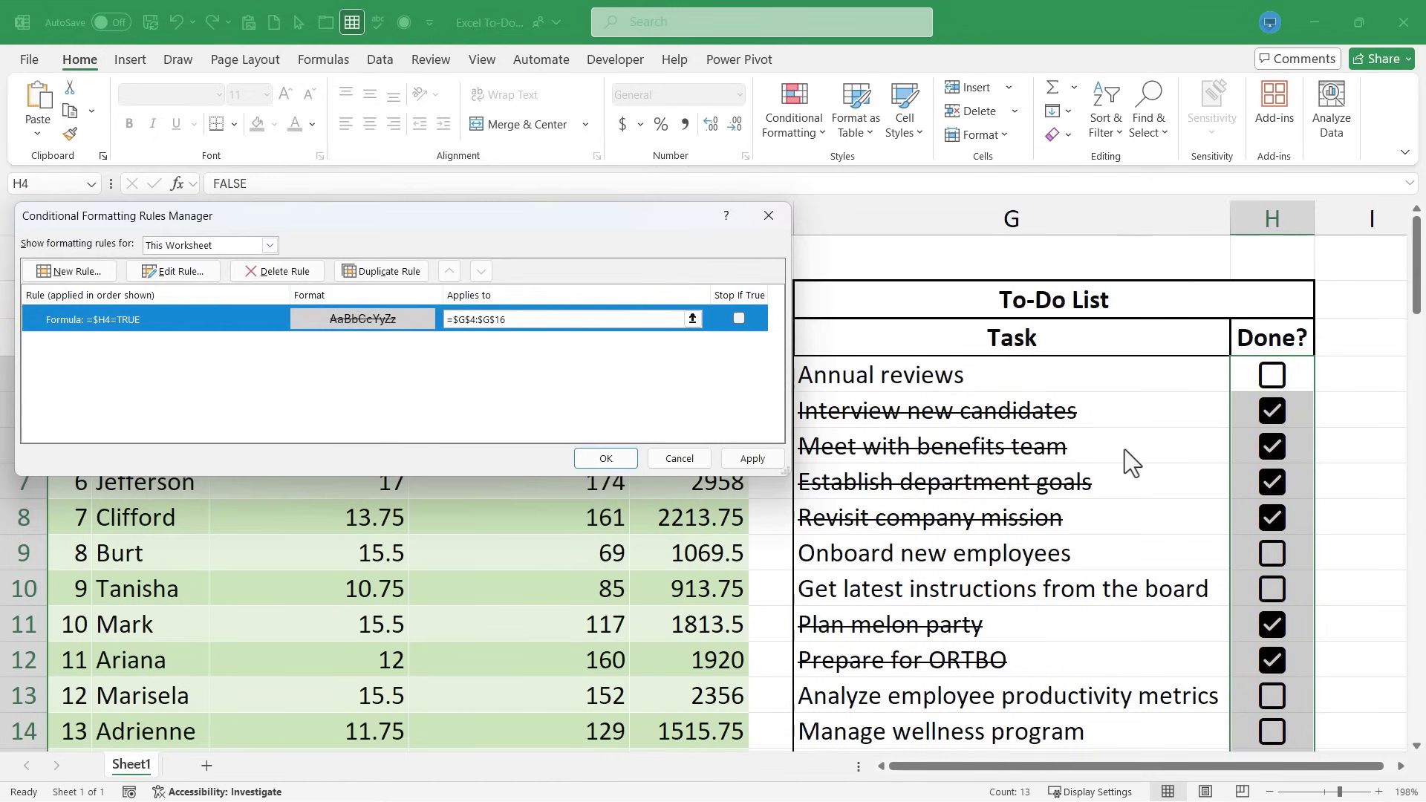
left_click(751, 456)
- Close the Rules Manager and get Annual reviews and Meet with benefits team ticked
left_click(605, 458)
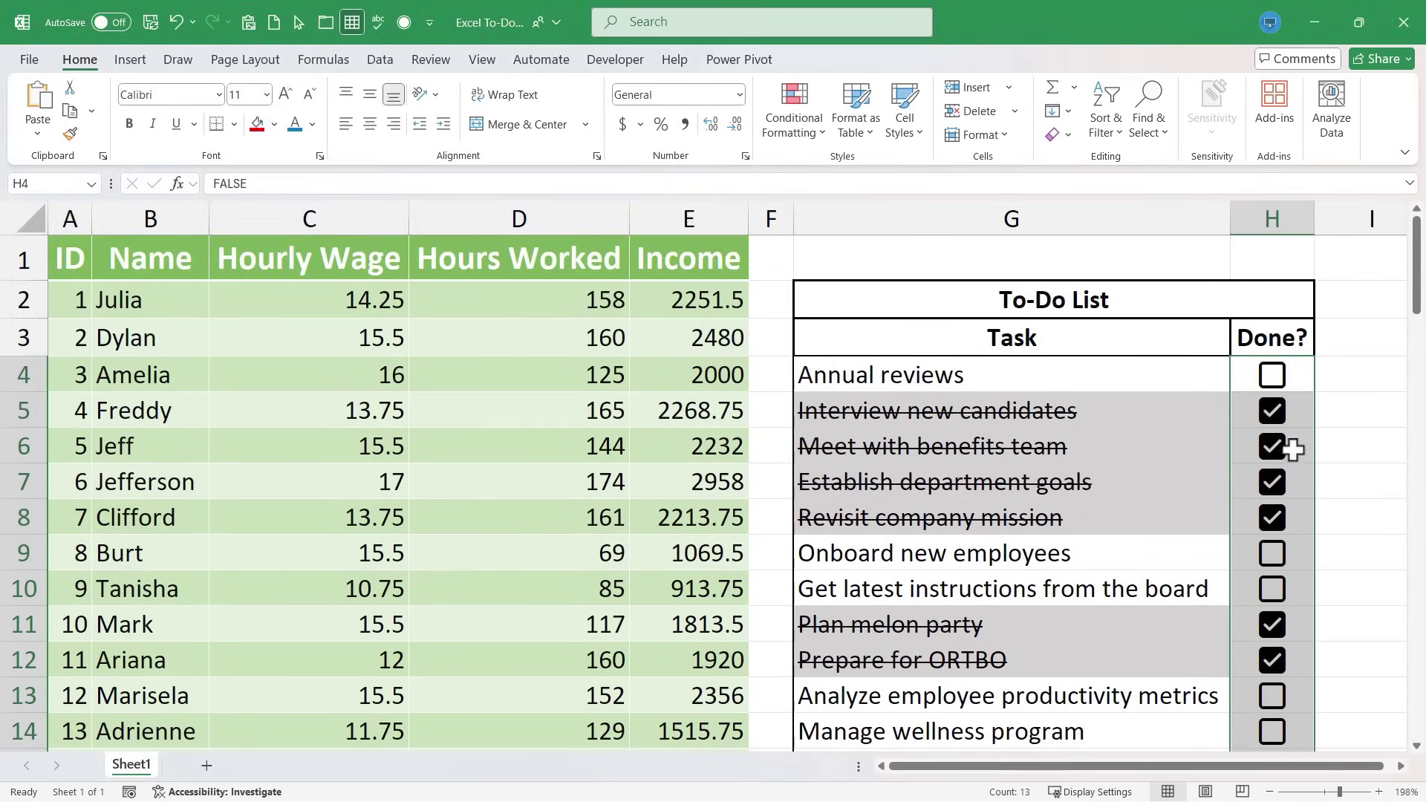
left_click(1274, 448)
key("ctrl+z")
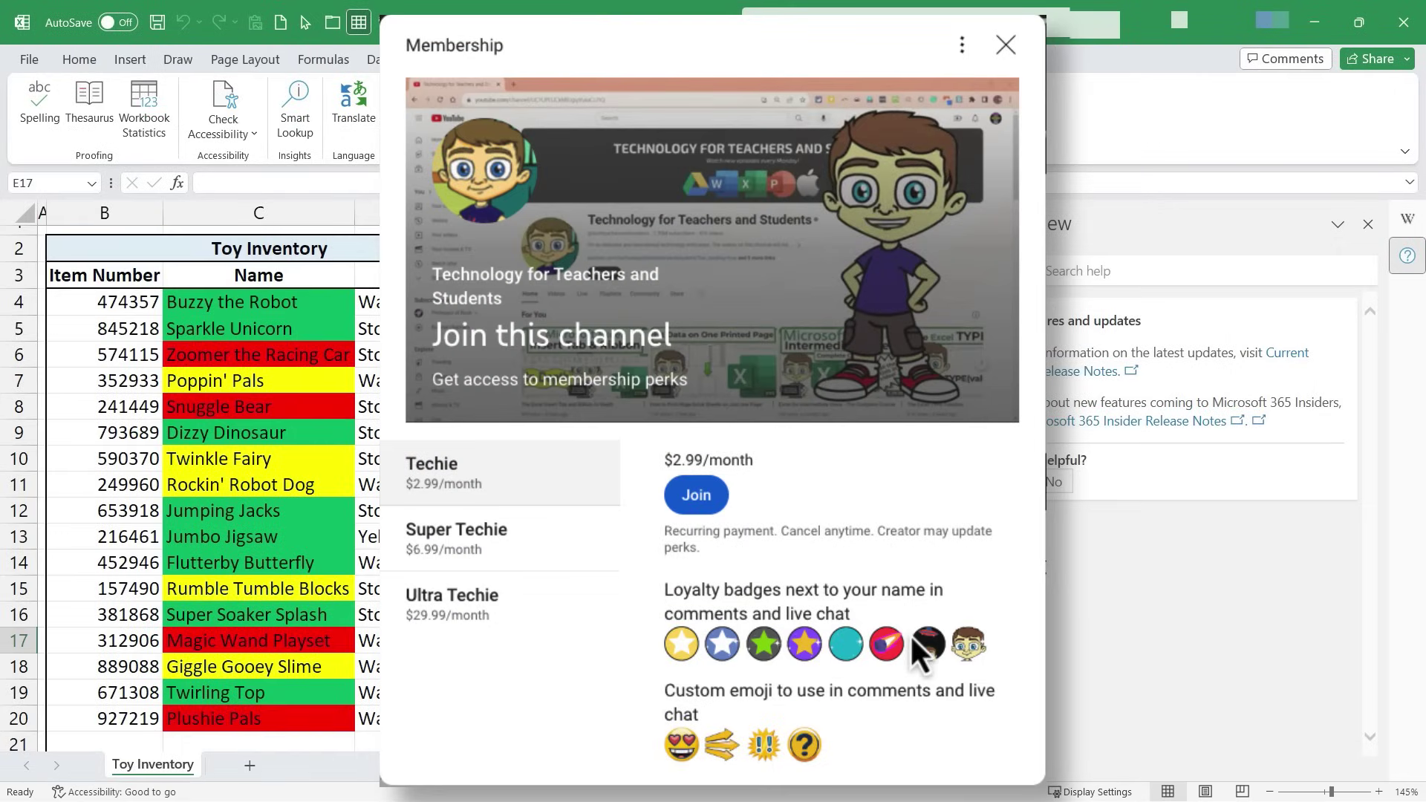
scroll(902, 559, "down", 2)
scroll(901, 559, "up", 2)
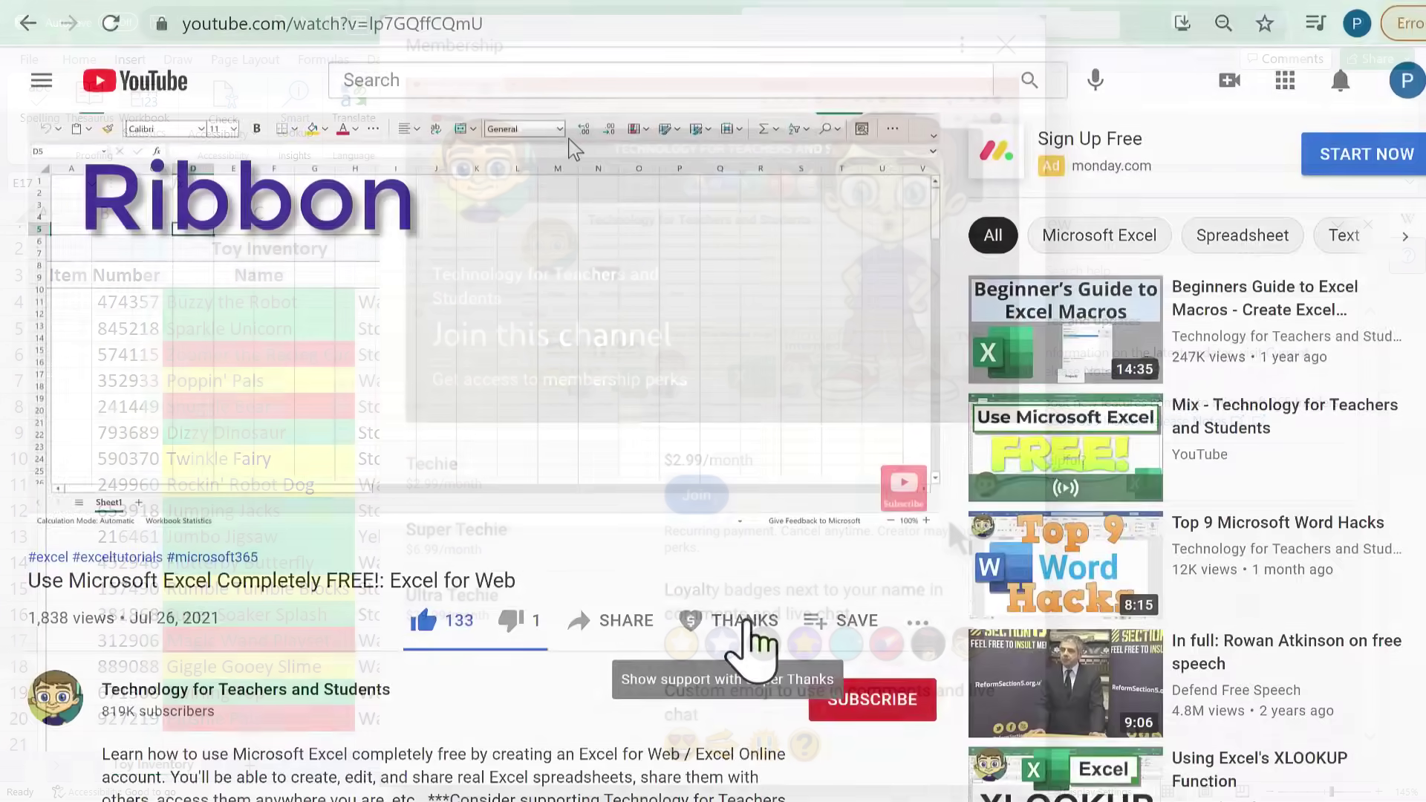
left_click(755, 646)
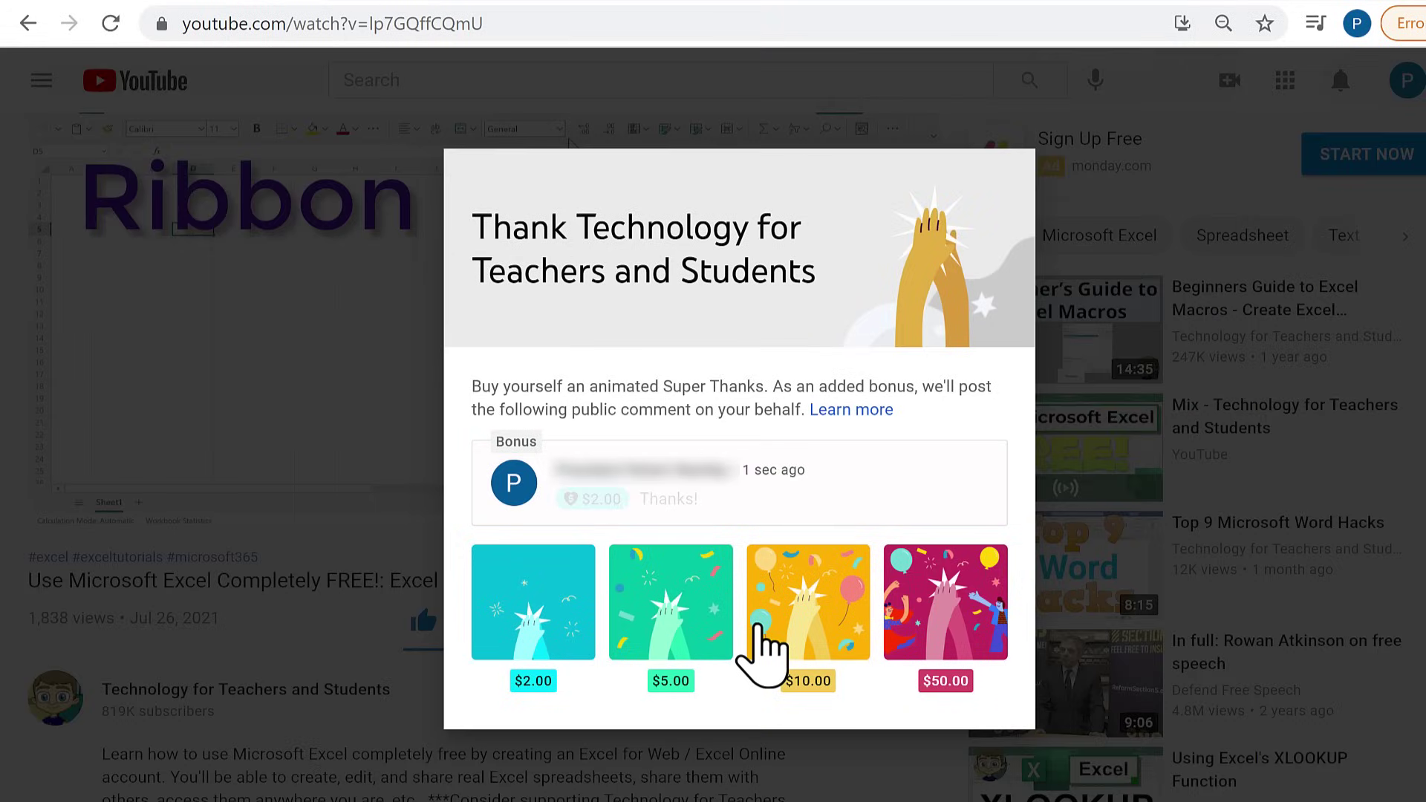